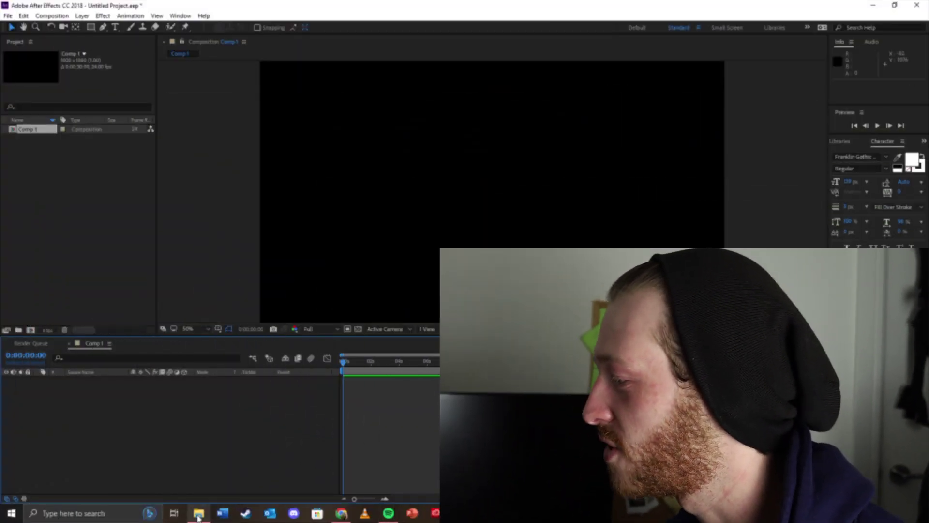
Bring the Insta Black.jpg logo from the Socials > Insta Assets folder into Comp 1.
left_click(198, 513)
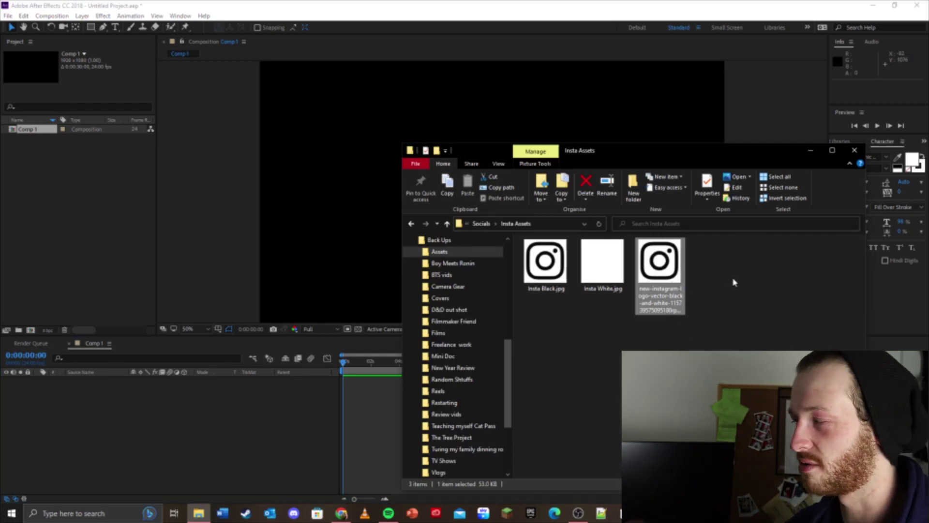
left_click(554, 269)
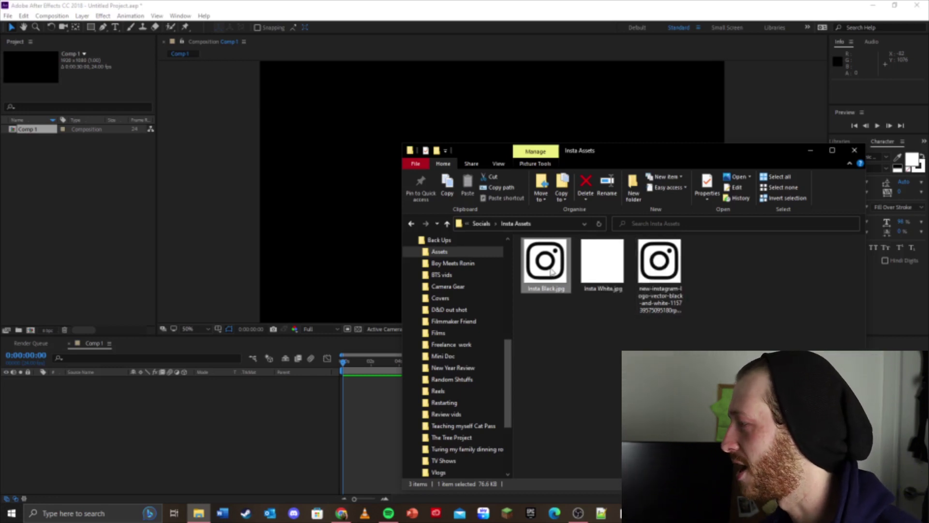
left_click_drag(546, 263, 245, 407)
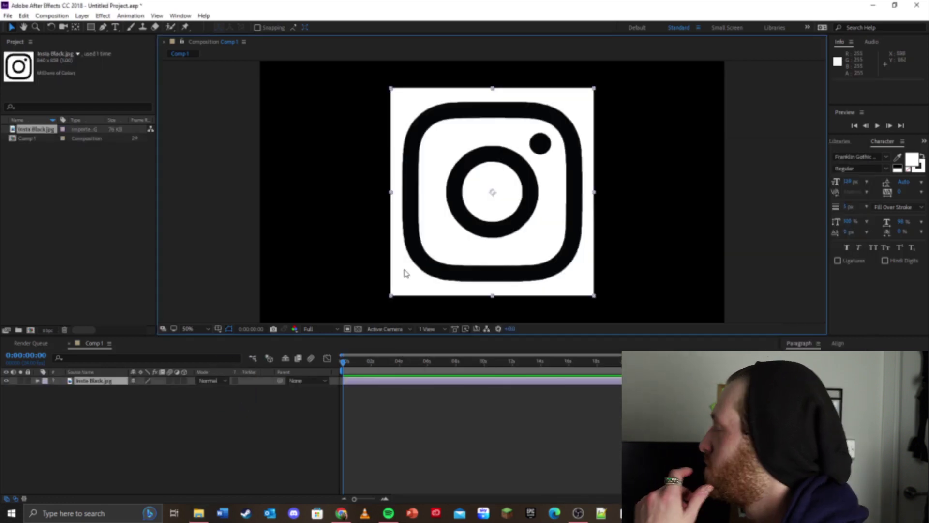
Delete the white-backed Insta Black.jpg layer and switch the viewer to the transparency grid.
left_click_drag(405, 263, 425, 255)
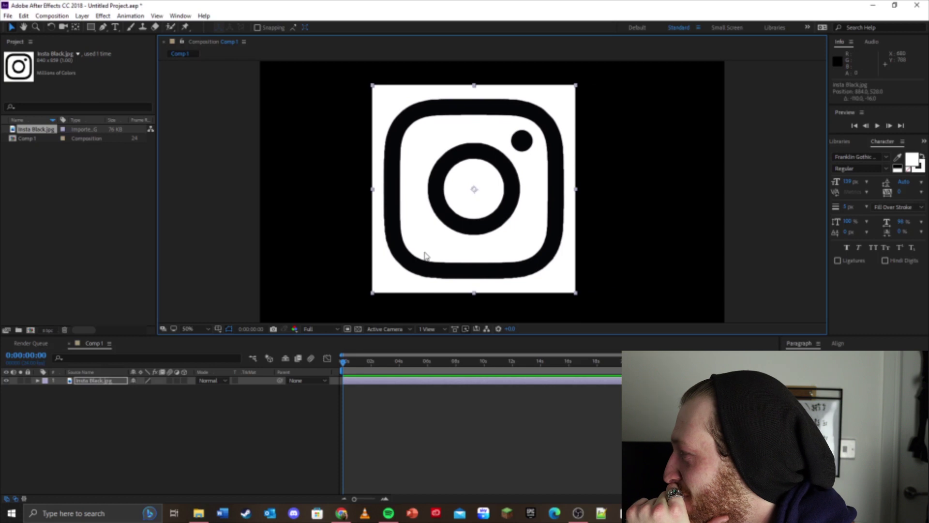
key("Delete")
left_click(358, 329)
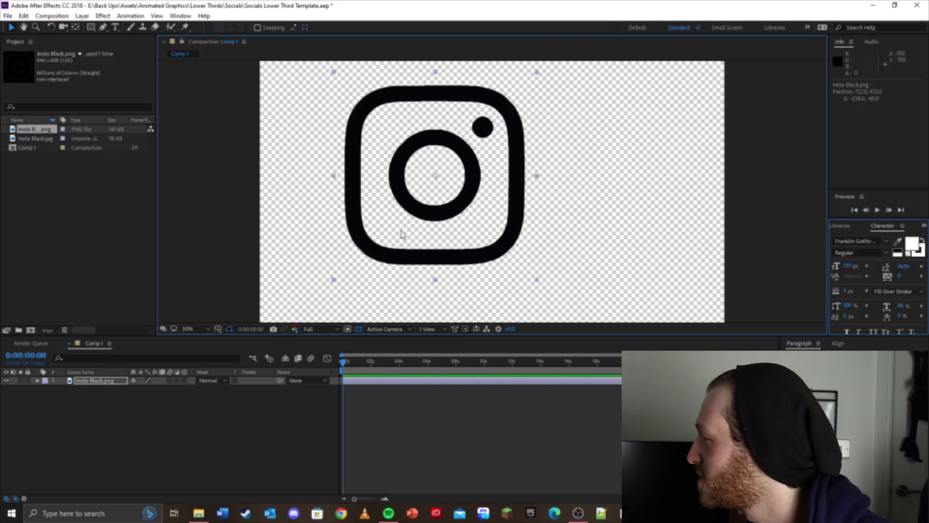
Shrink the Instagram logo to about 24% and place it at the lower left of the frame.
left_click_drag(386, 242, 337, 275)
left_click_drag(488, 107, 446, 152)
key("ctrl+z")
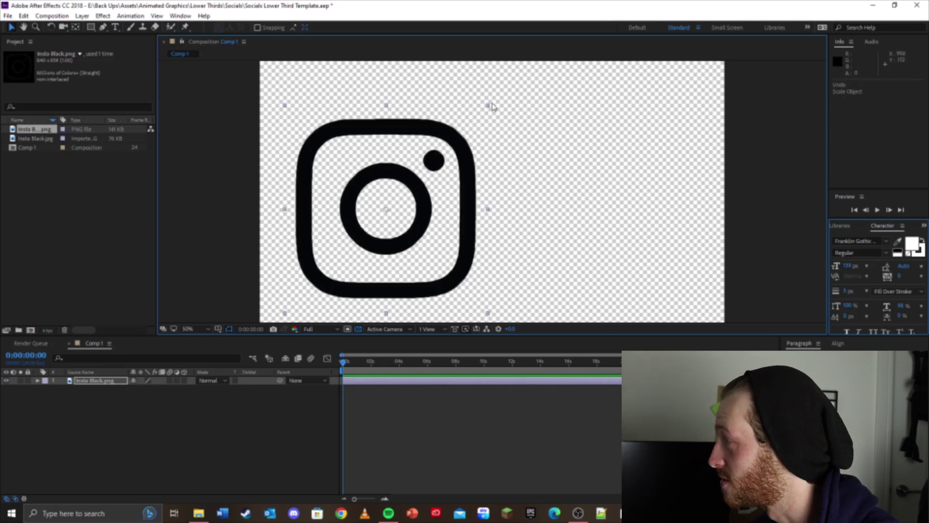
left_click_drag(490, 106, 423, 176)
left_click_drag(400, 207, 338, 267)
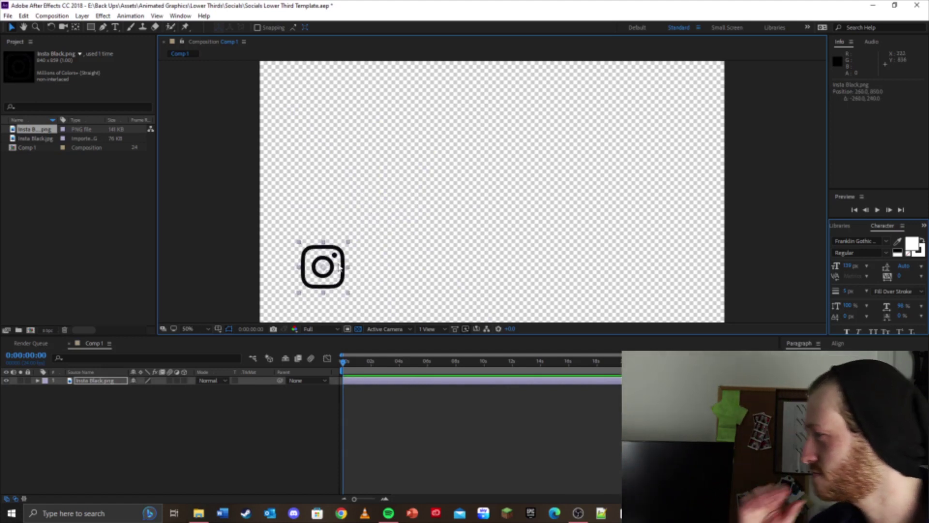
key("grave")
scroll(460, 118, "down", 2)
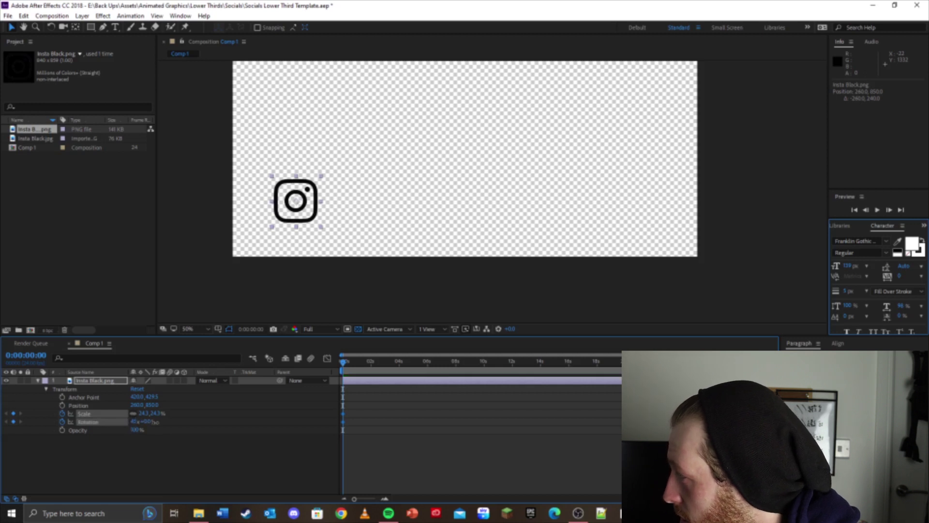
At frame 0, set the logo's starting Rotation to about 133° and Scale to 0.285.
left_click(156, 426)
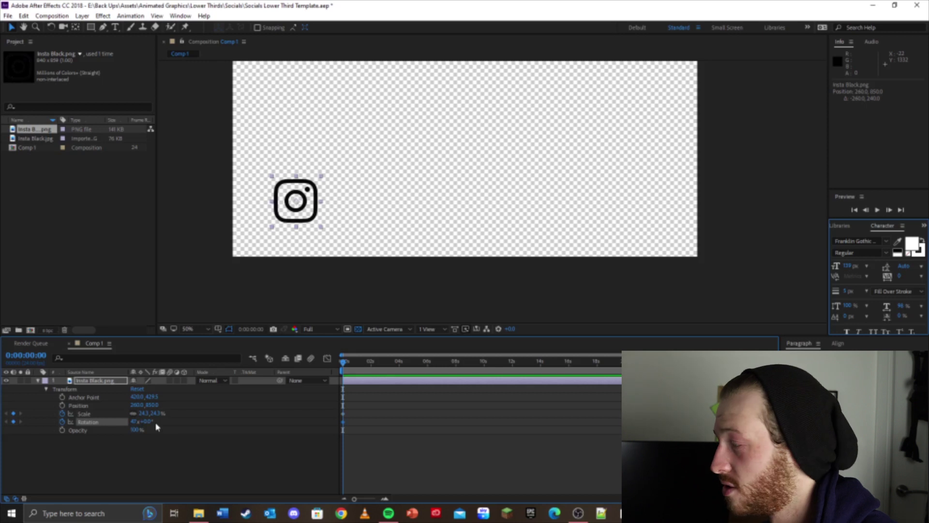
left_click_drag(156, 423, 207, 421)
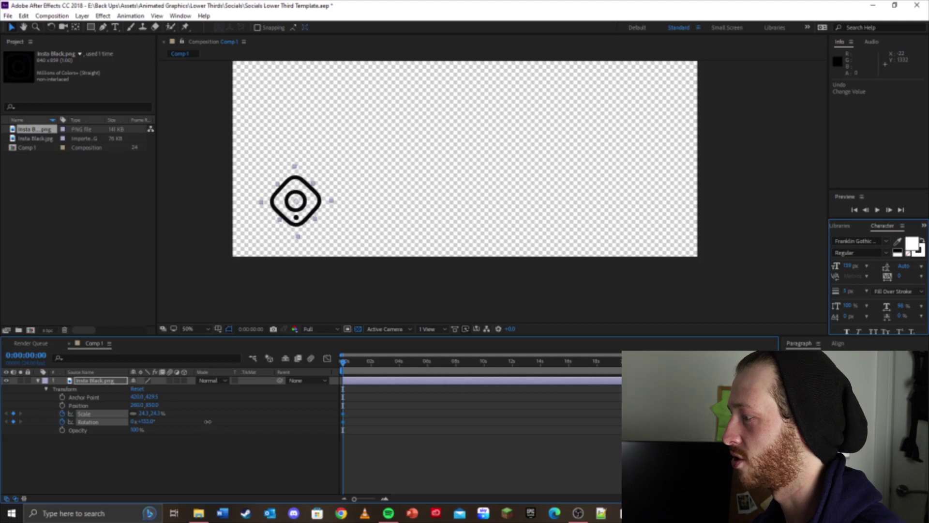
left_click_drag(207, 421, 207, 425)
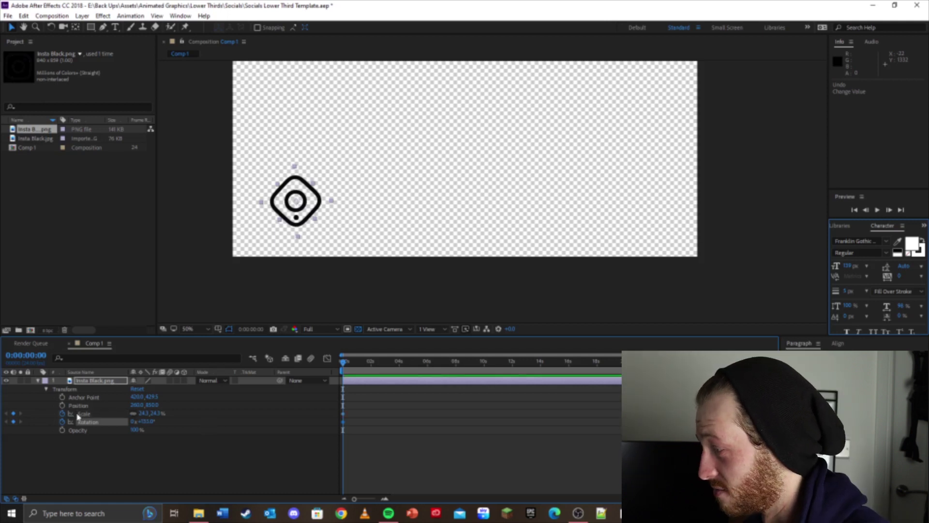
type("0.285")
key("Tab")
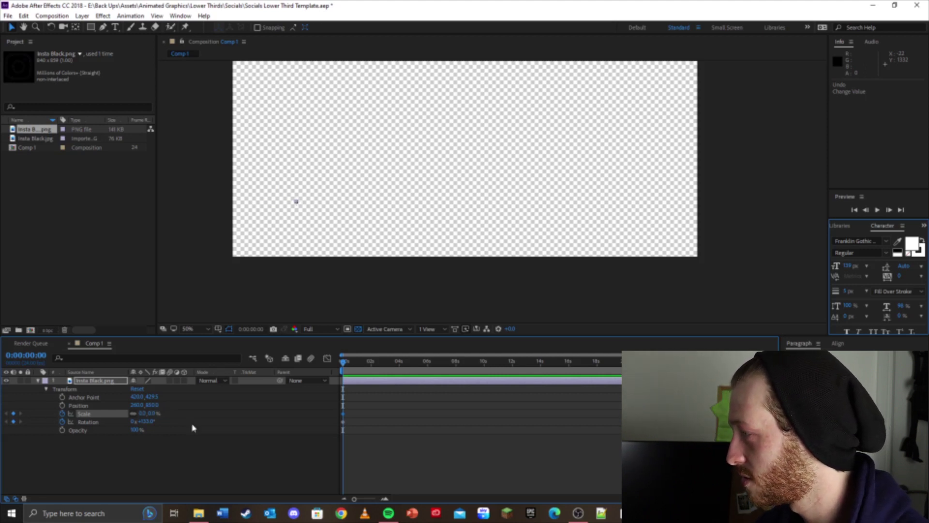
left_click(271, 288)
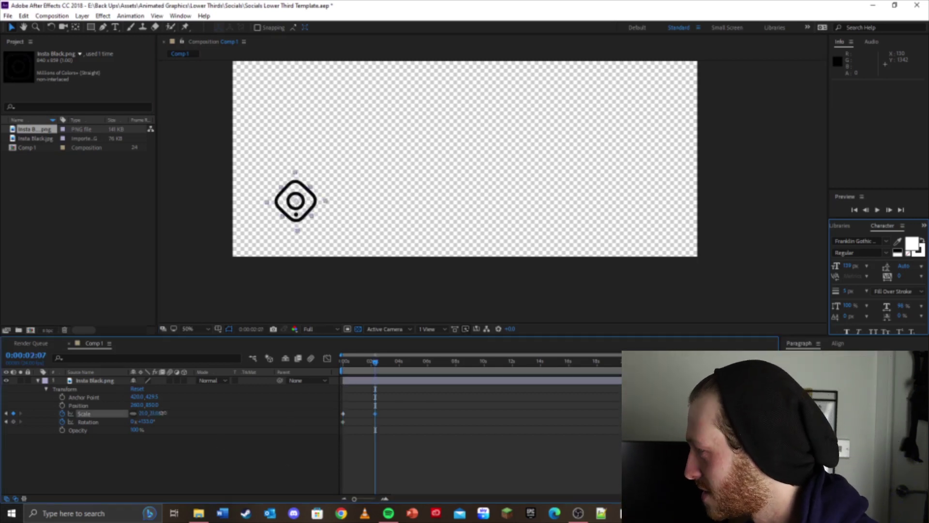
Raise the logo's Scale slightly at its next Scale keyframe.
left_click(124, 414)
key("k")
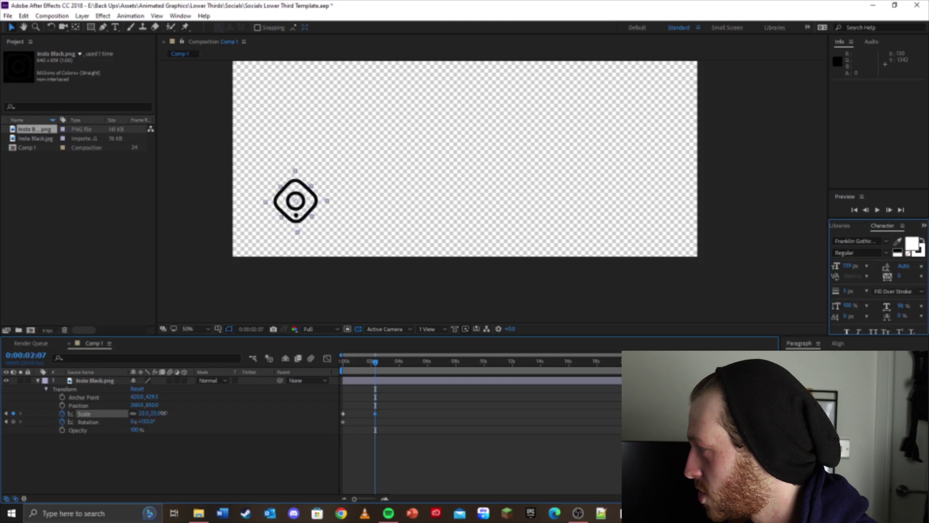
left_click_drag(164, 413, 166, 414)
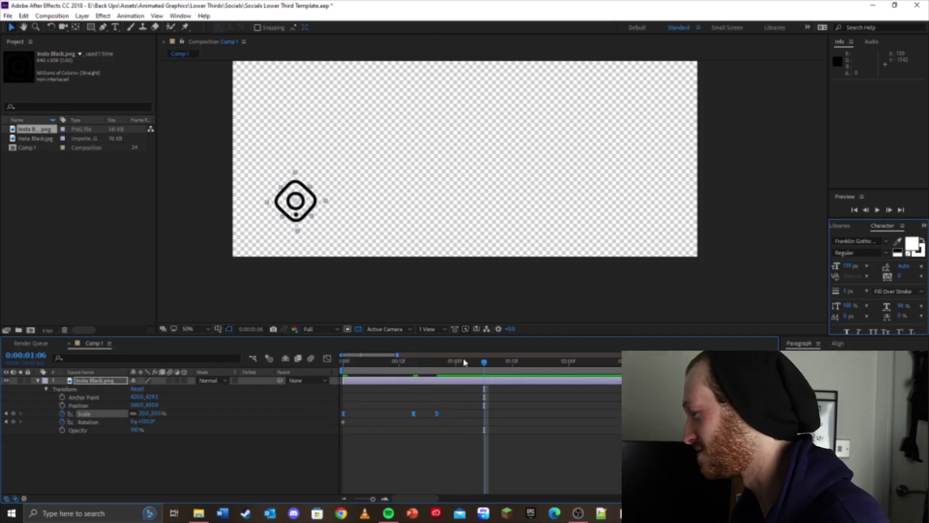
Preview the logo growing in and step forward one frame.
key("space")
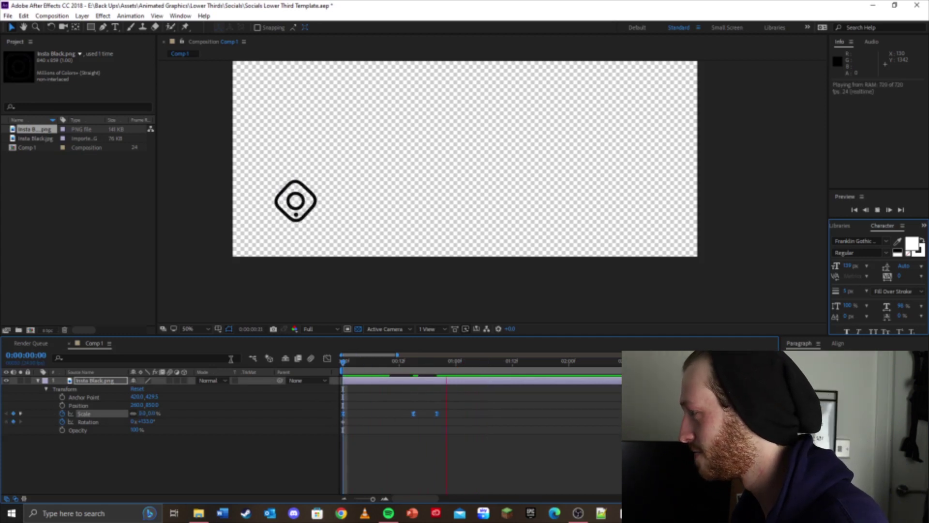
key("space")
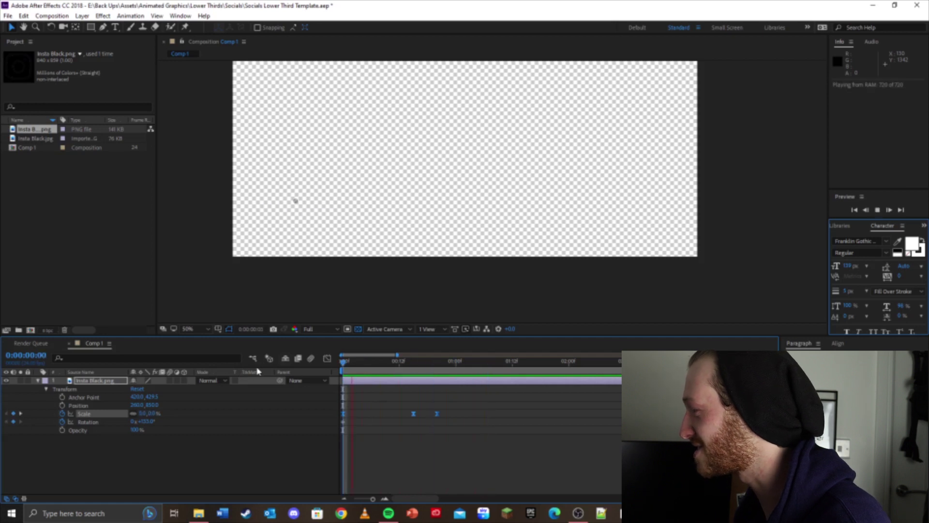
key("space")
key("space")
key("space")
key("space")
key("space")
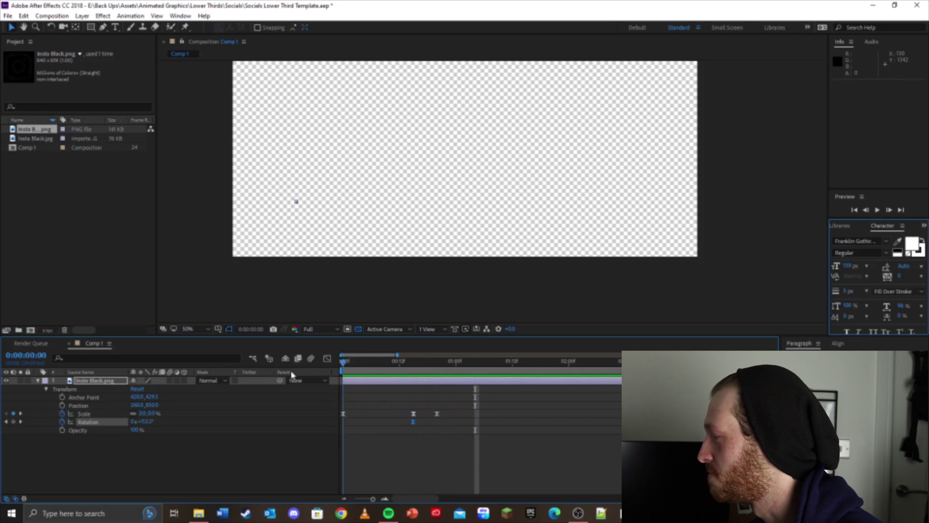
key("space")
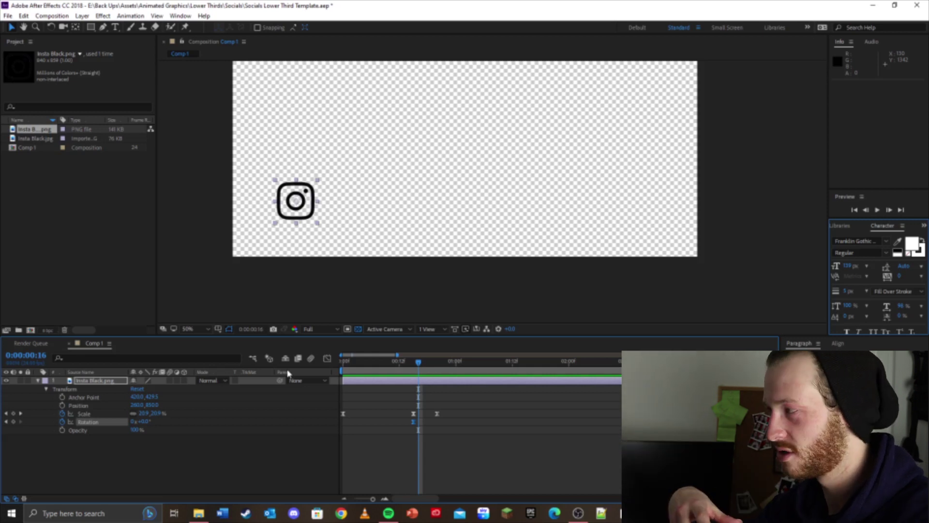
key("Page_Down")
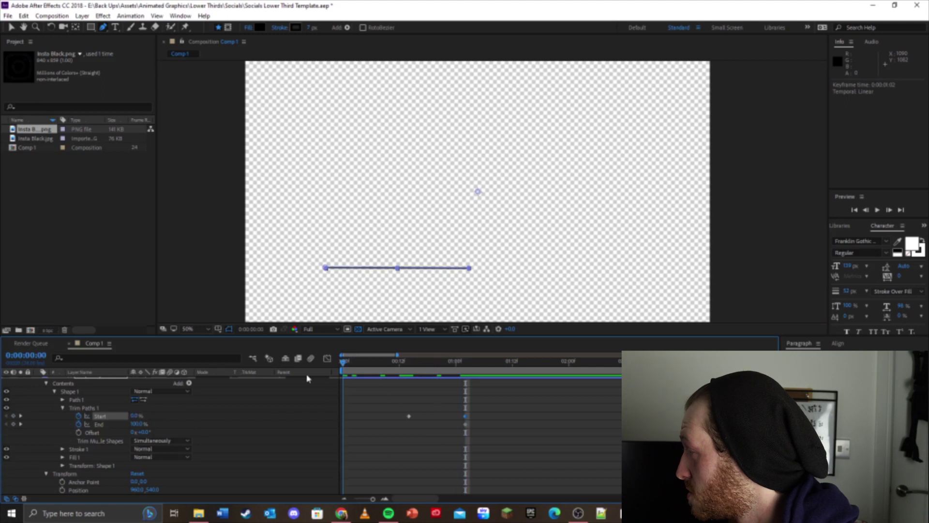
Line up the drawn line's left end with the logo's edge.
key("space")
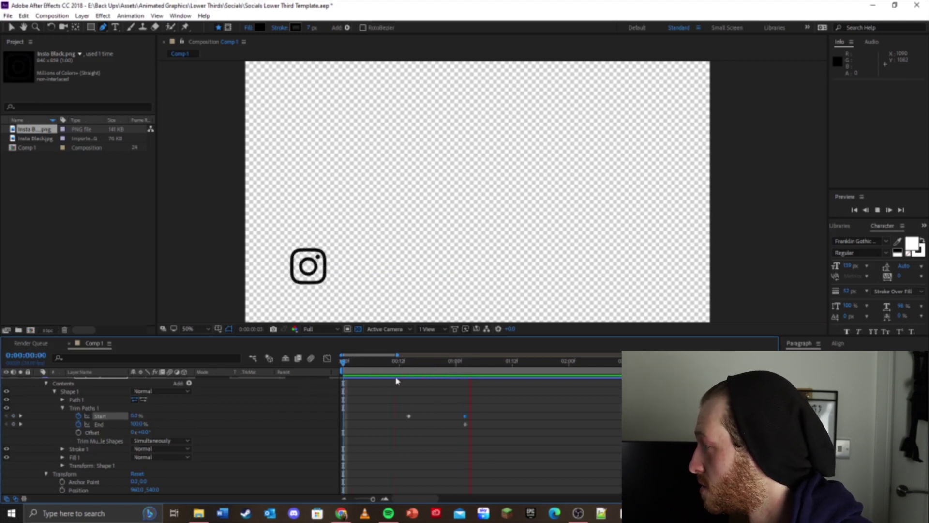
left_click_drag(472, 364, 457, 364)
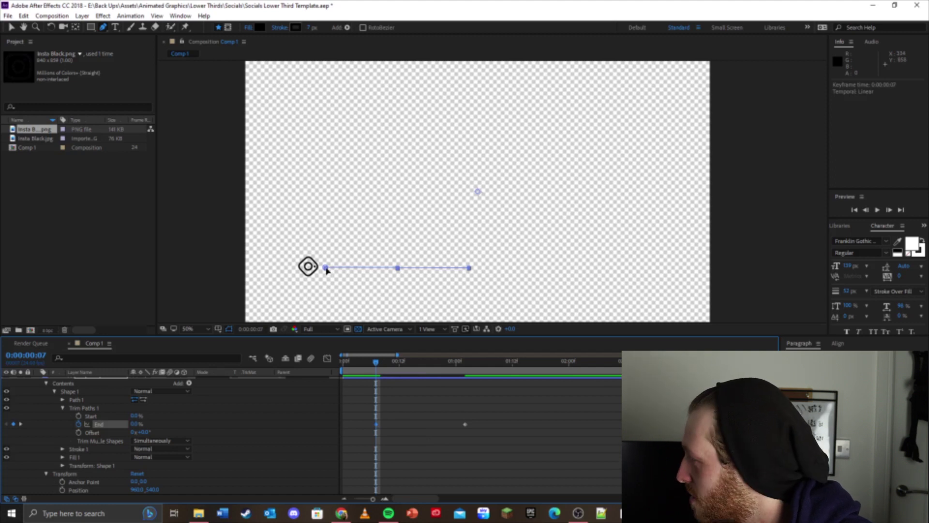
left_click(326, 269)
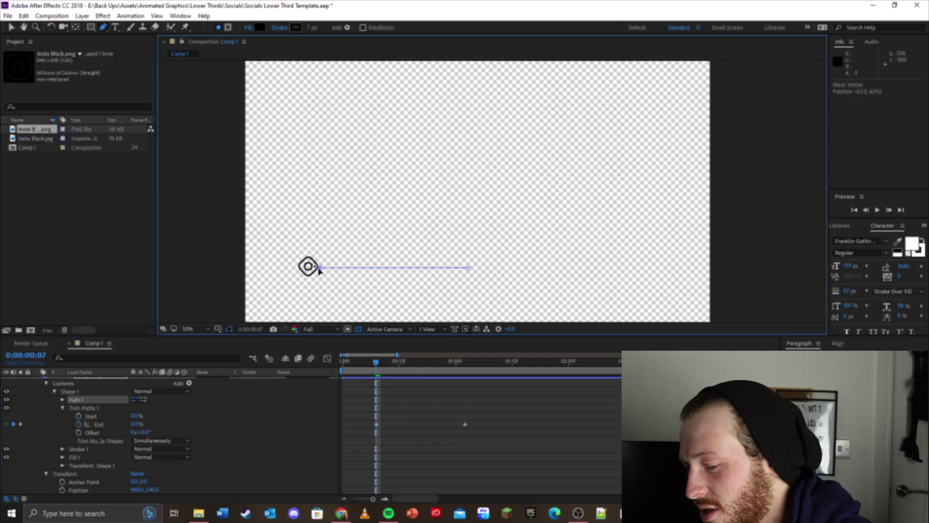
scroll(312, 267, "up", 6)
scroll(355, 284, "down", 3)
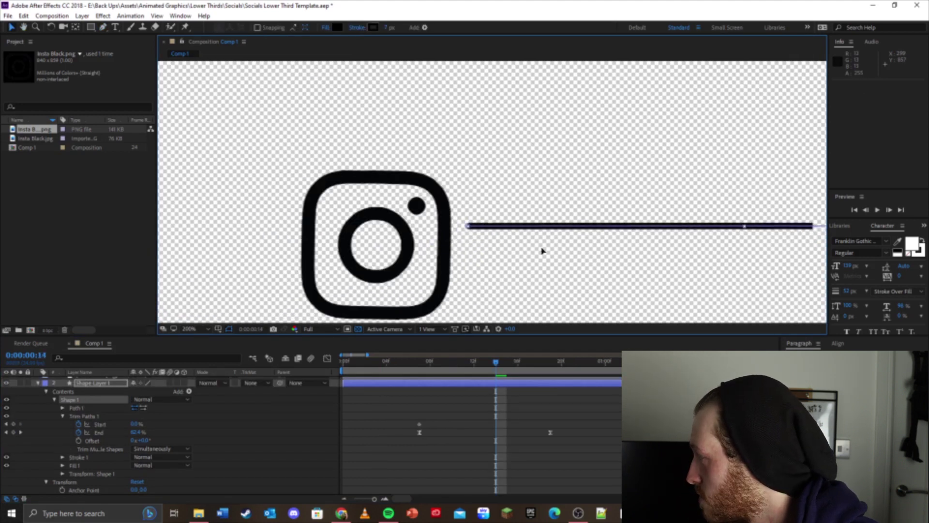
left_click_drag(542, 250, 485, 274)
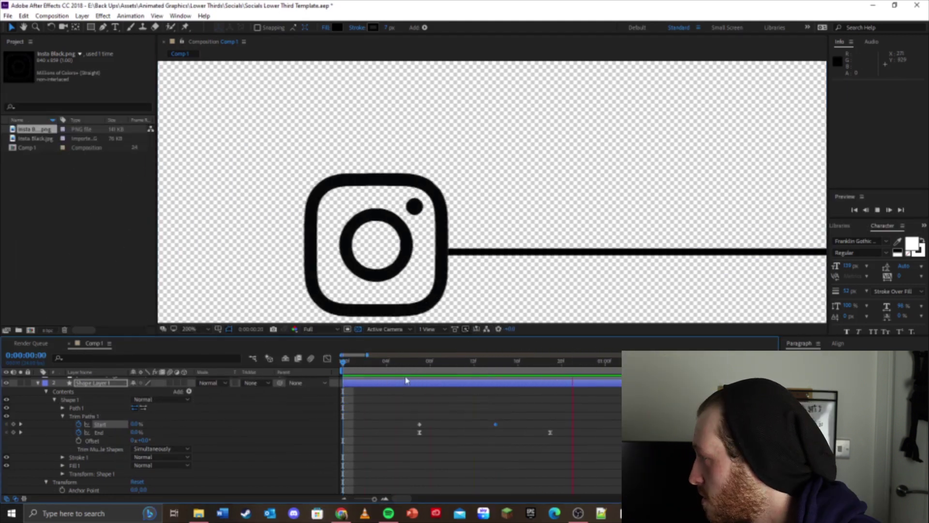
Play back and scrub through the logo pop-in and the line drawing on.
key("space")
scroll(473, 193, "down", 4)
left_click(386, 364)
mouse_move(387, 367)
left_mouse_down()
mouse_move(430, 371)
mouse_move(422, 378)
left_mouse_up()
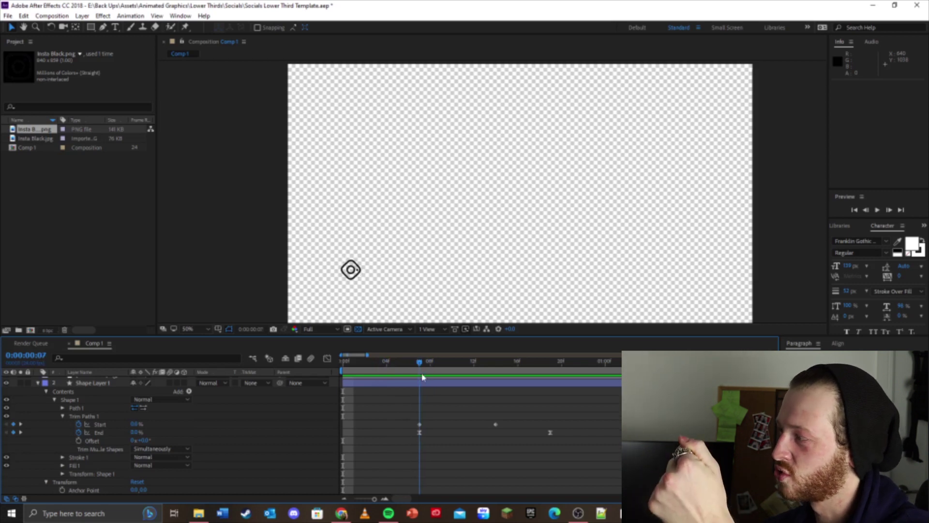
mouse_move(424, 373)
left_mouse_down()
mouse_move(525, 377)
mouse_move(411, 378)
mouse_move(549, 378)
mouse_move(373, 378)
mouse_move(551, 378)
left_mouse_up()
At the first frame, finish typing 'Instagram' and start a new username text layer.
key("Home")
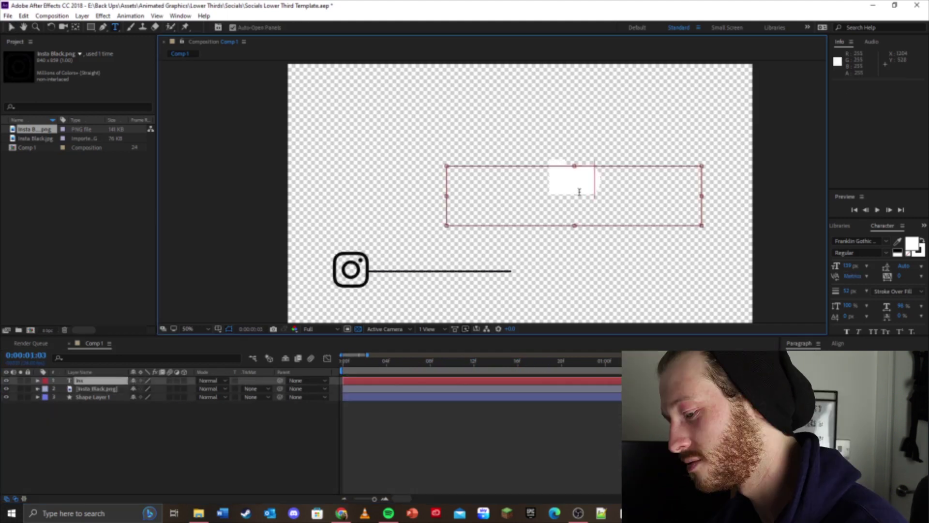
type("tagr")
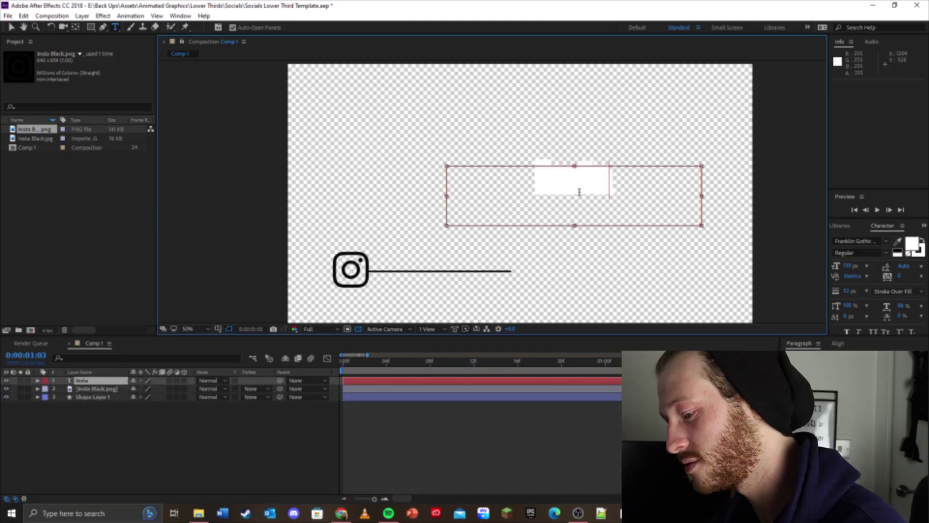
type("am")
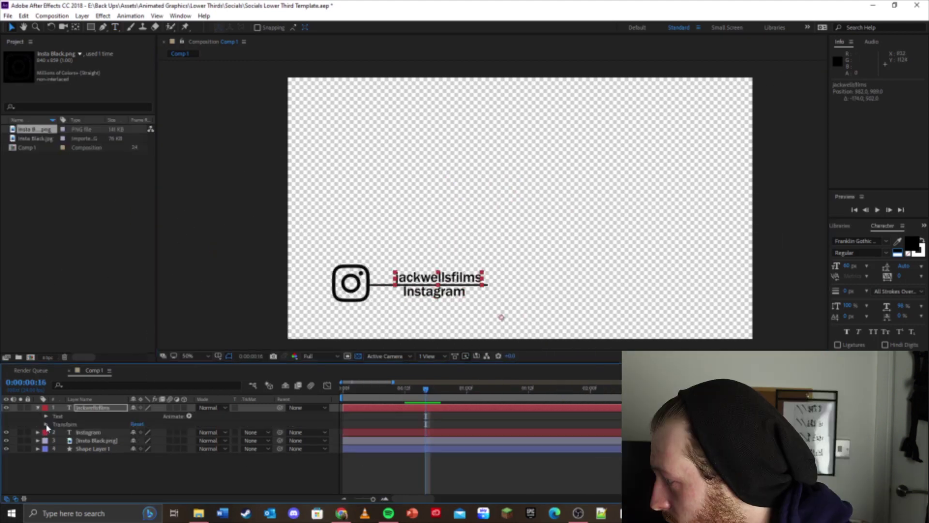
left_click(46, 424)
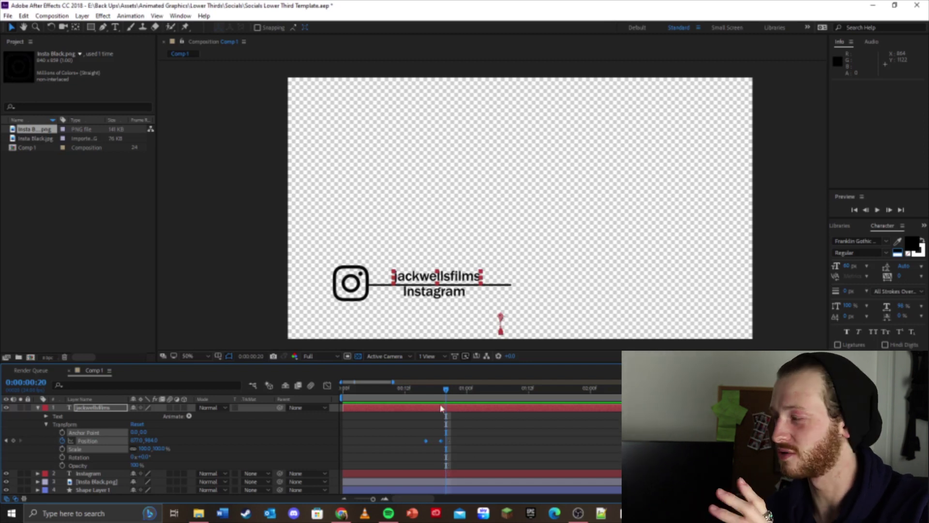
Retime the username layer's Position keyframes, bringing them back to 0:00:00:22.
left_click(488, 441)
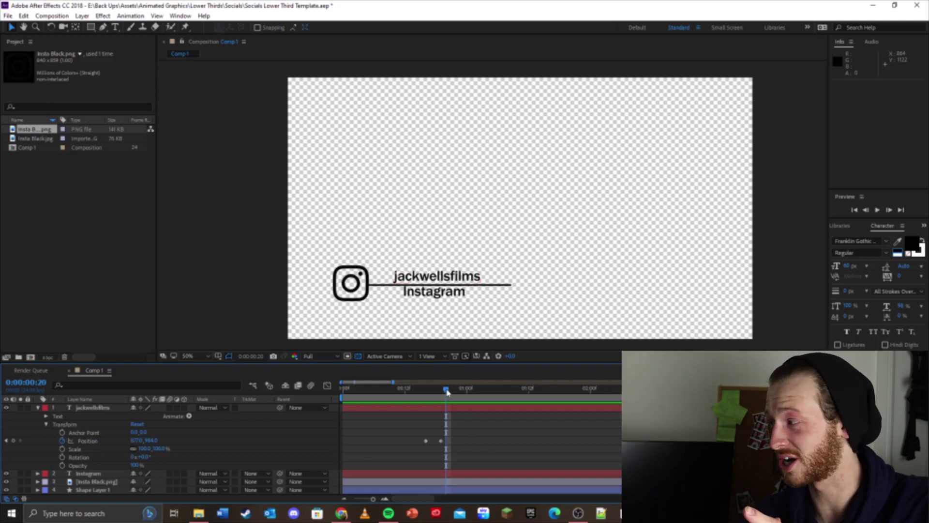
mouse_move(432, 396)
left_mouse_down()
mouse_move(415, 396)
mouse_move(425, 397)
left_mouse_up()
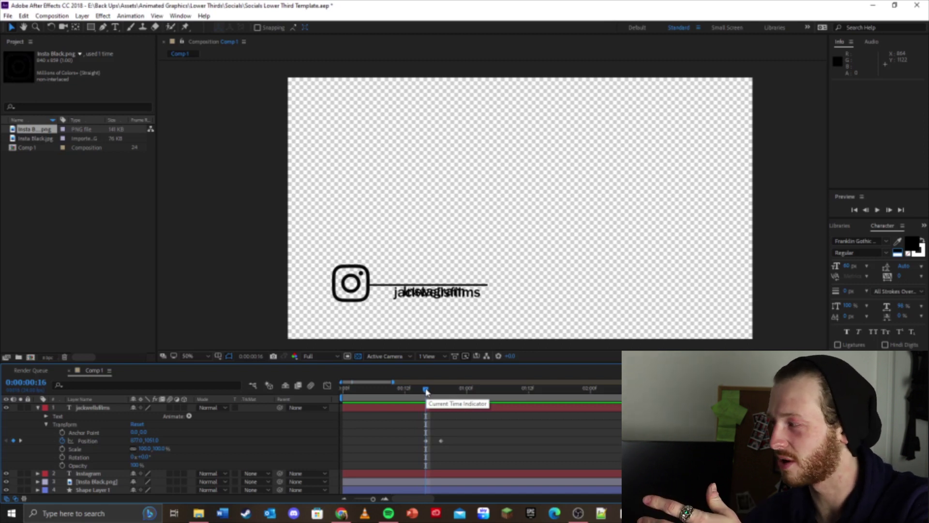
left_click_drag(426, 389, 424, 390)
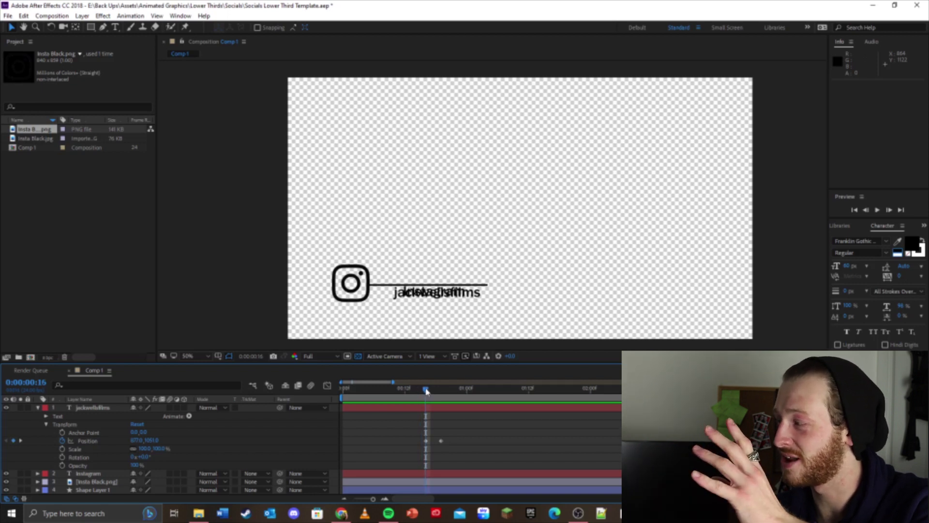
left_click_drag(426, 390, 451, 390)
left_click_drag(441, 440, 332, 397)
left_click(485, 390)
left_click_drag(485, 390, 456, 390)
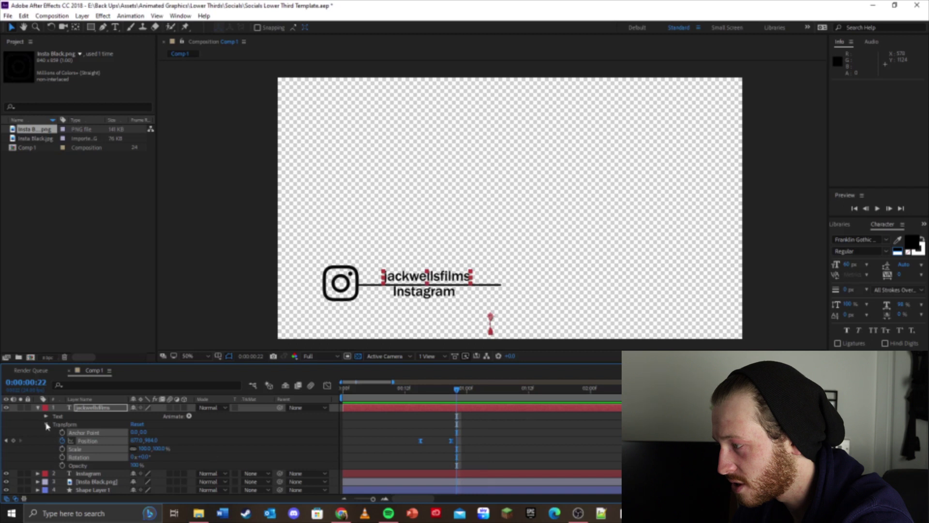
Reveal the Instagram layer's Position keyframes and preview the lower-third animation.
left_click(47, 424)
left_click(38, 432)
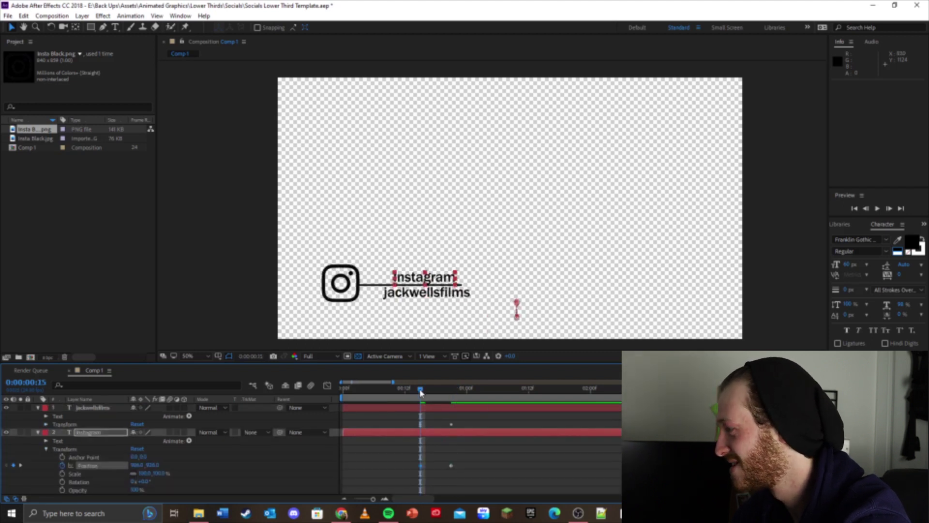
key("space")
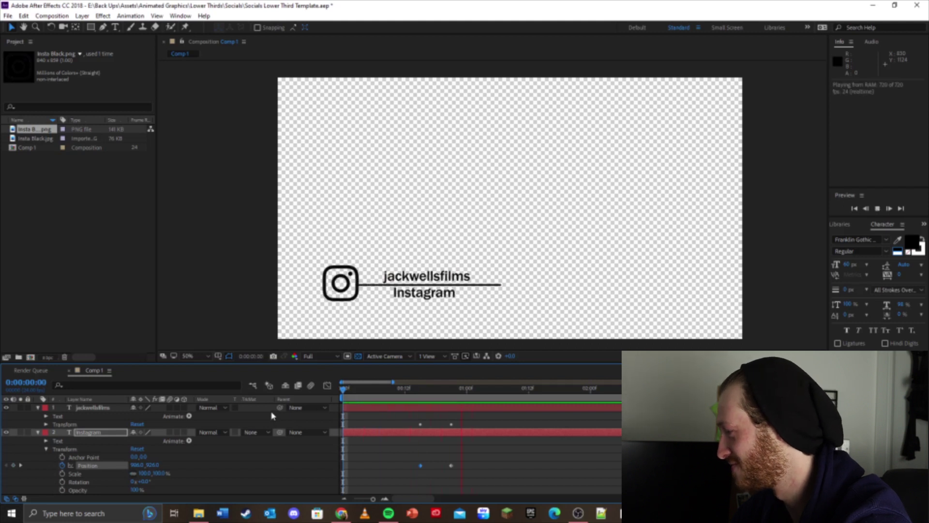
key("space")
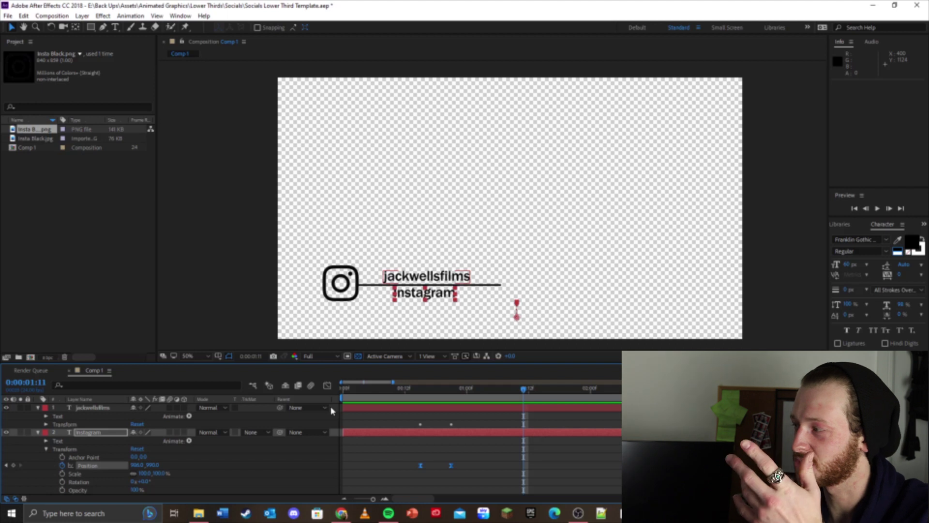
Return to the first frame and open the context menu for the username text layer.
left_click(484, 432)
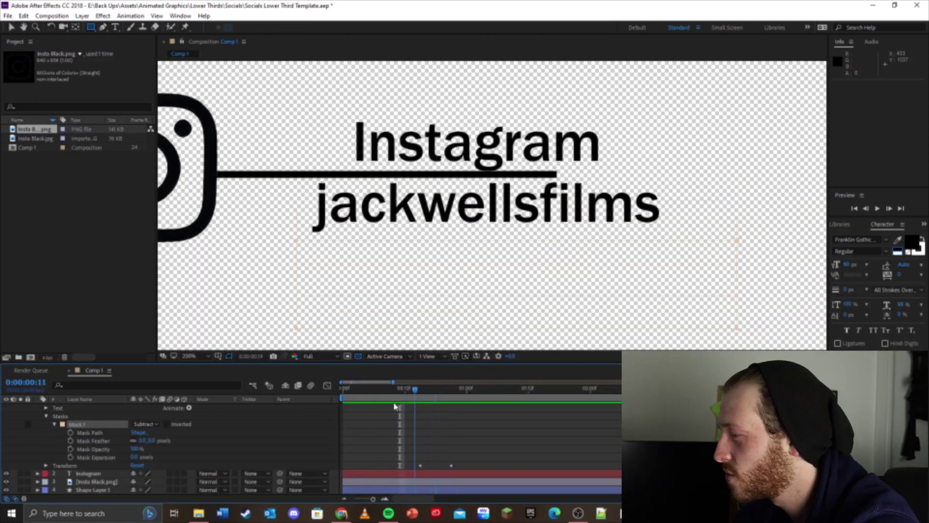
key("Home")
left_click_drag(388, 407, 208, 417)
scroll(249, 432, "up", 1)
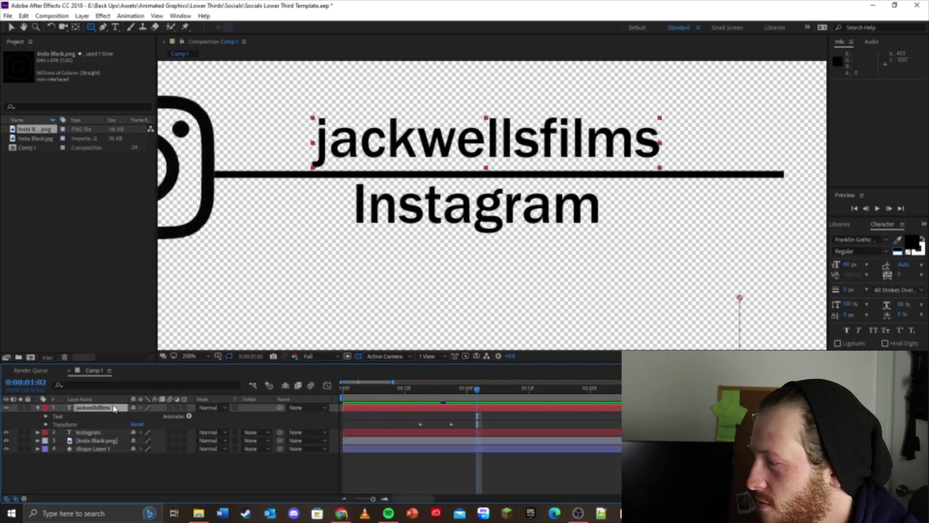
right_click(116, 407)
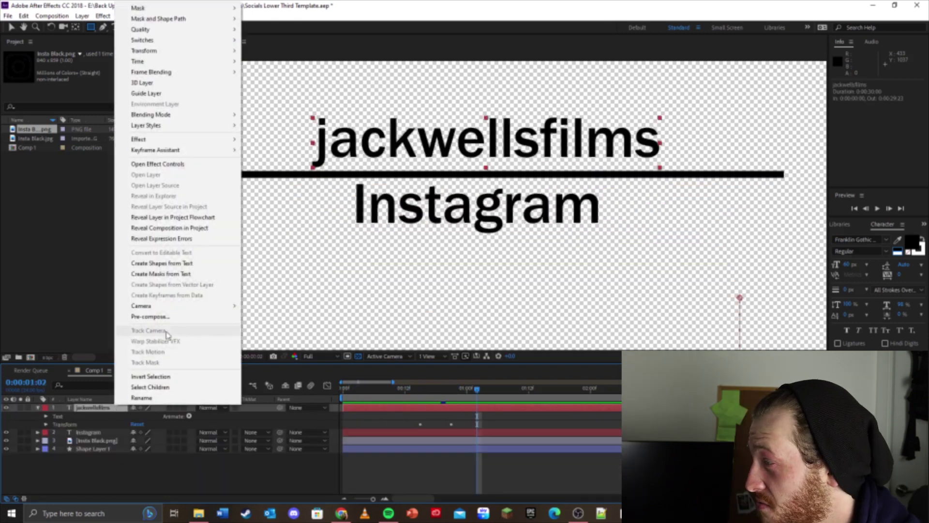
Pre-compose the username layer into a new comp named 'Tag'.
left_click(171, 317)
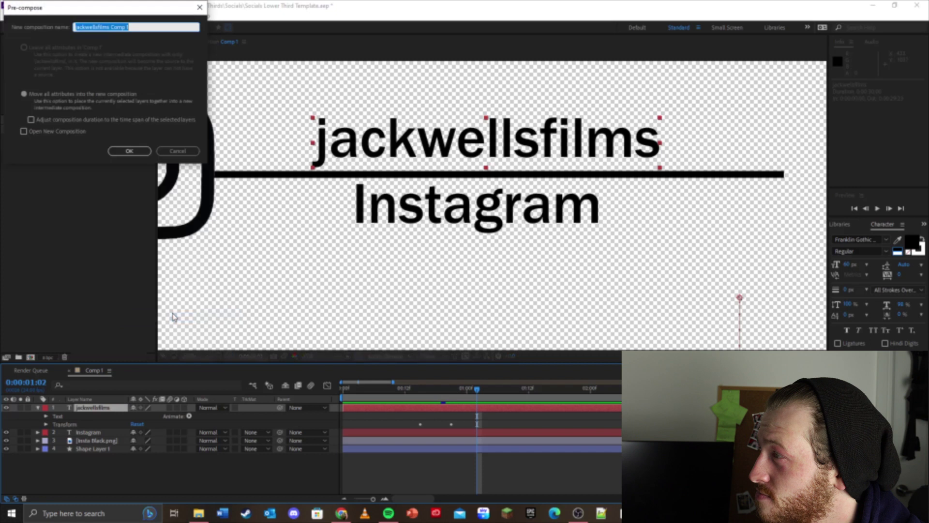
left_click(134, 28)
left_click_drag(135, 27, 41, 33)
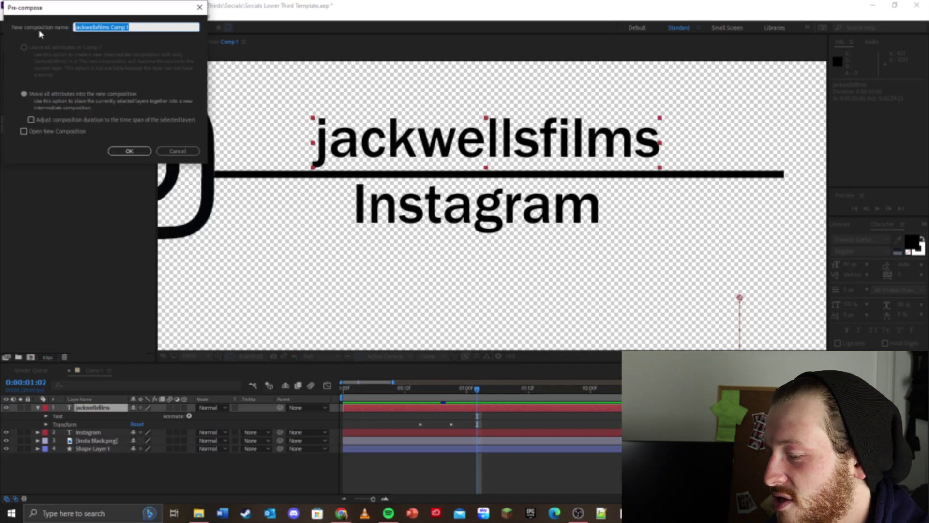
type("Tag")
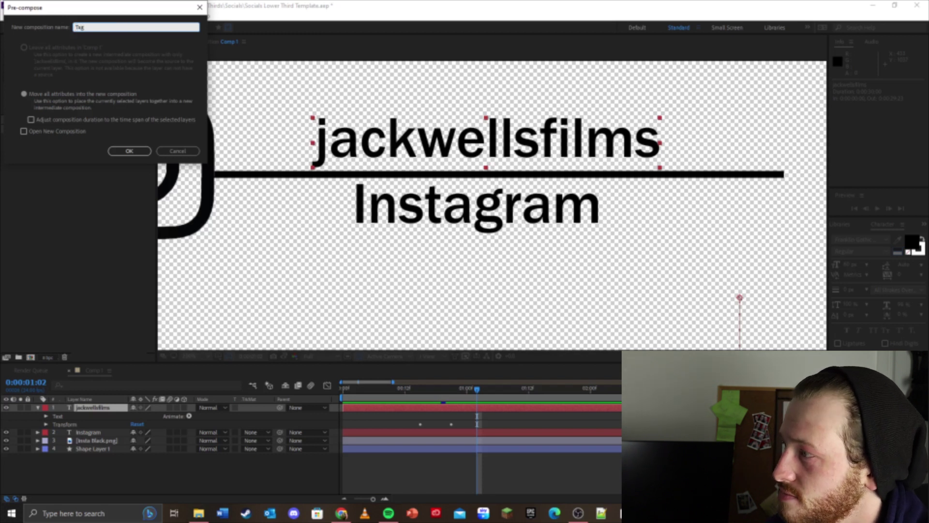
key("Return")
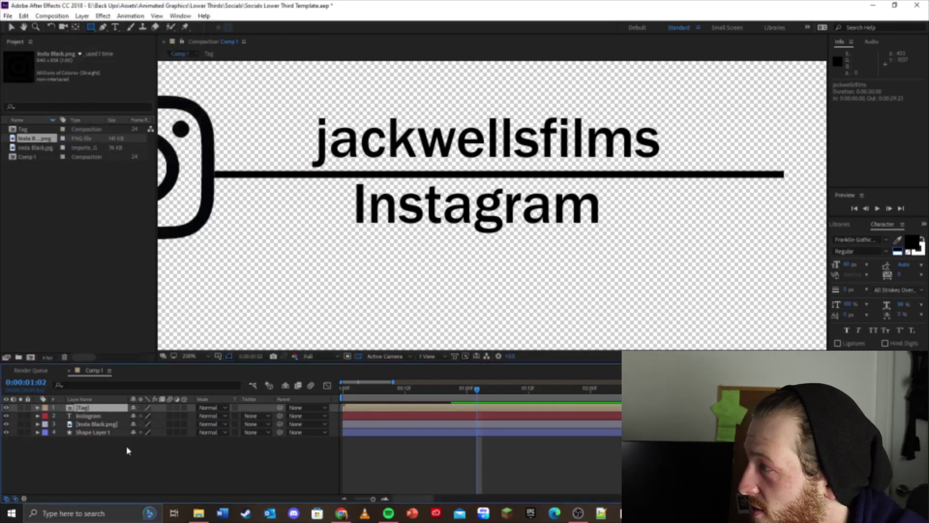
Draw a rectangular mask below the line on the Tag layer, set it to Subtract, and preview.
left_click(109, 411)
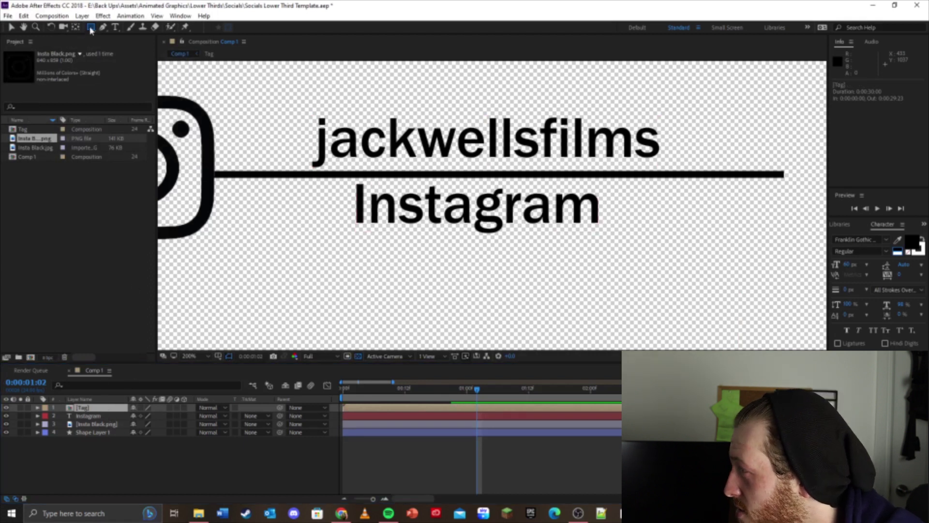
left_click_drag(308, 176, 679, 235)
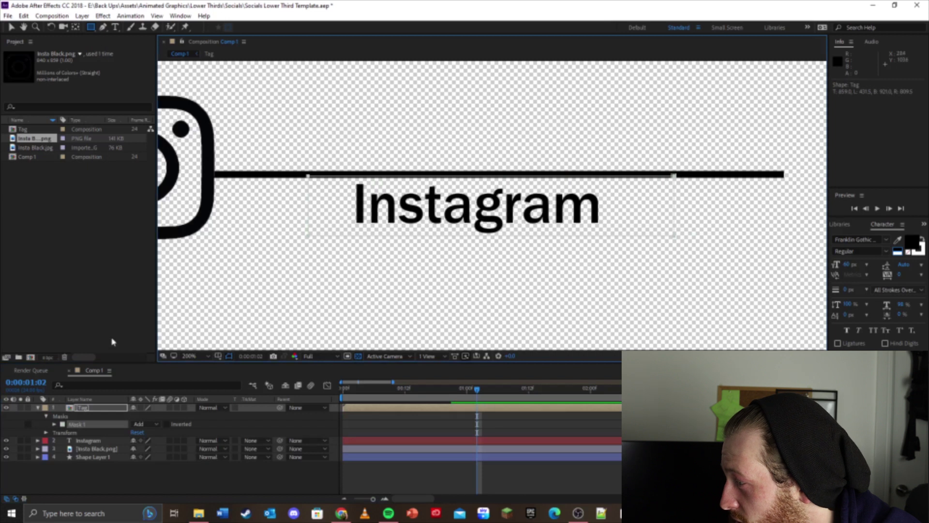
left_click(139, 423)
left_click(138, 440)
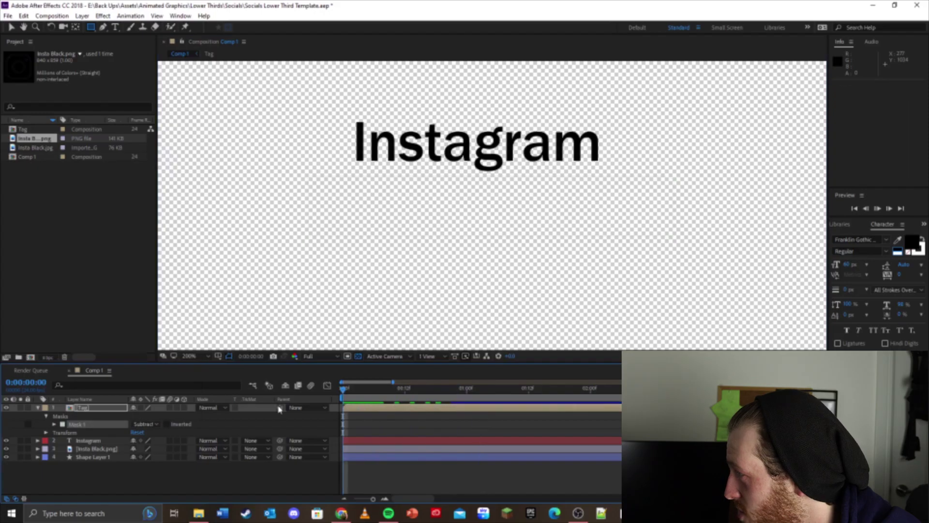
key("space")
mouse_move(358, 390)
left_mouse_down()
mouse_move(385, 398)
mouse_move(343, 398)
left_mouse_up()
Preview the animation and collapse the Tag and Social layers' mask and property lists.
left_click(38, 408)
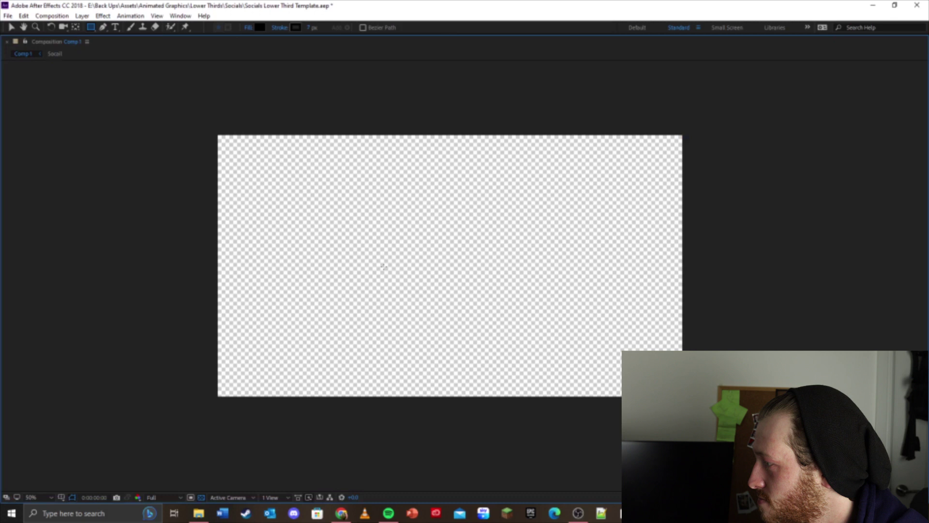
key("space")
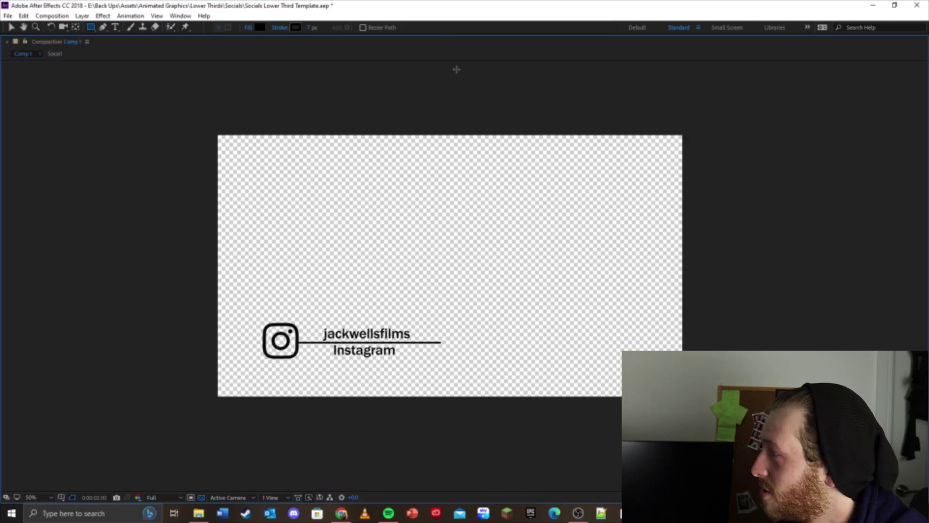
key("grave")
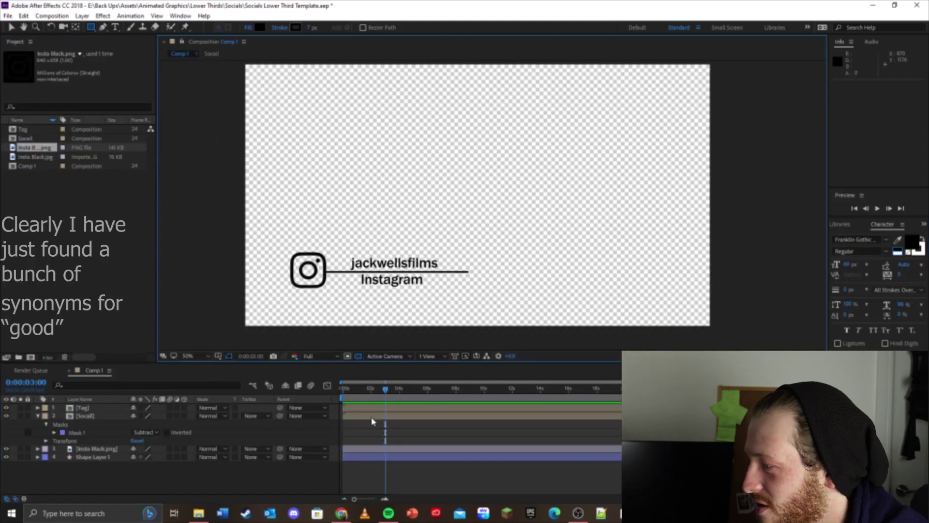
left_click(46, 425)
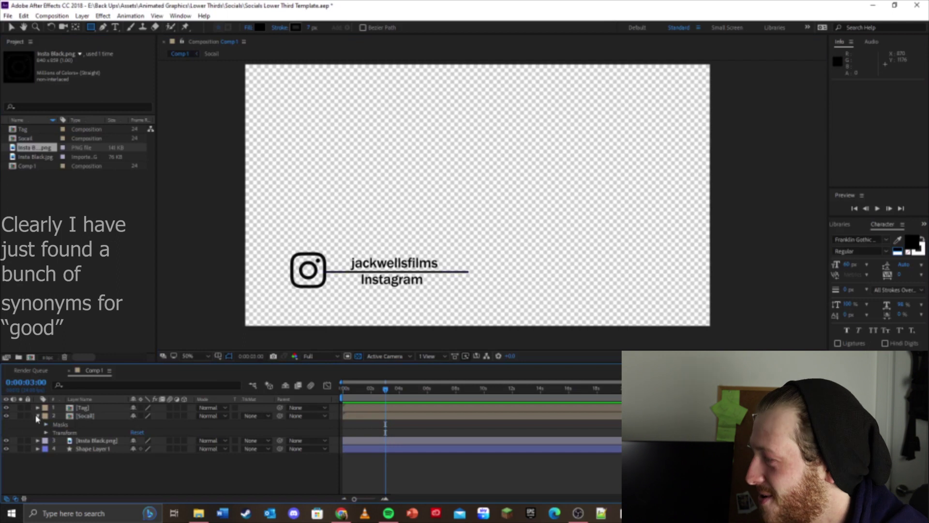
left_click(37, 416)
Select all four lower-third layers at 0:00:01:07 and pre-compose them as Social LT.
left_click(361, 387)
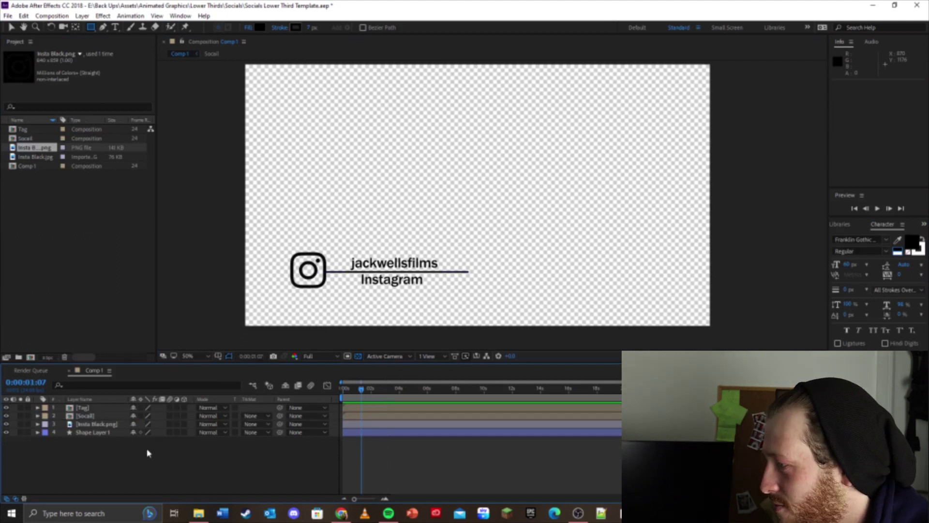
left_click_drag(145, 441, 158, 406)
right_click(159, 406)
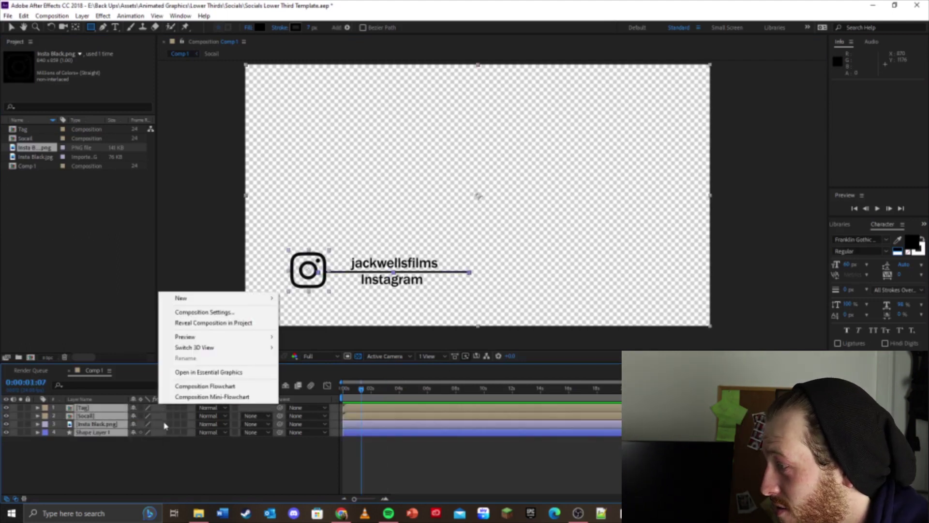
right_click(163, 425)
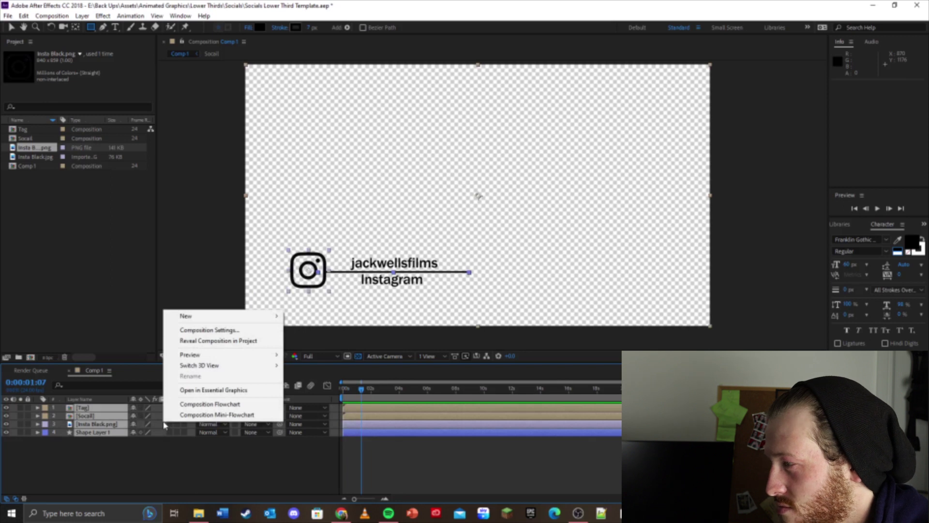
left_click(341, 513)
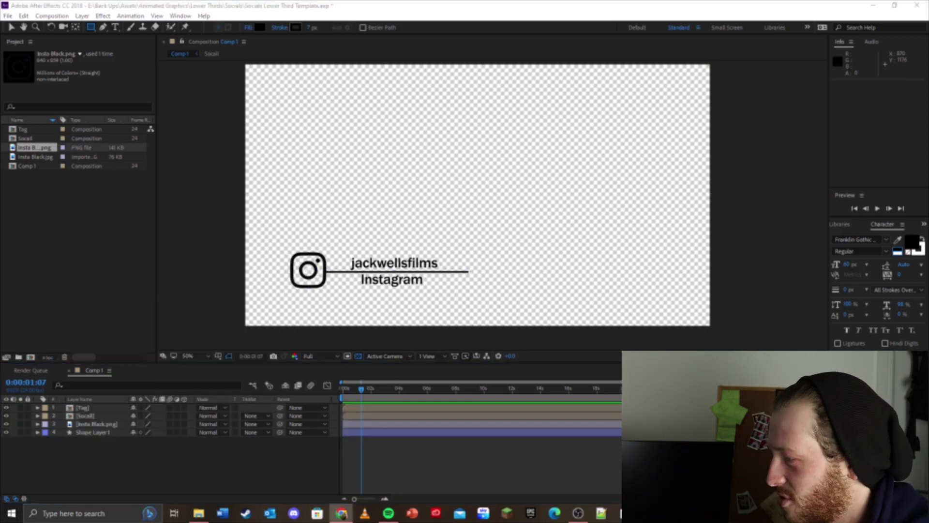
left_click(87, 438)
left_click(81, 15)
left_click(151, 388)
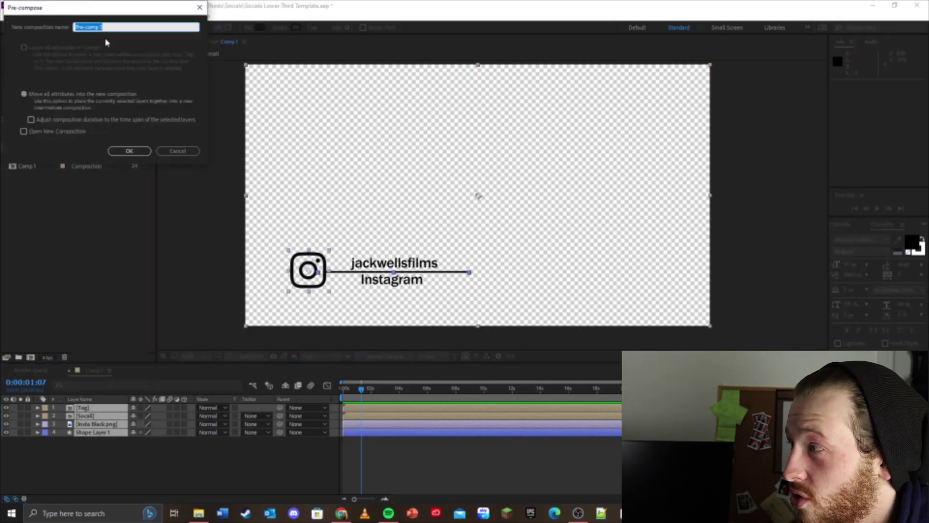
type("S")
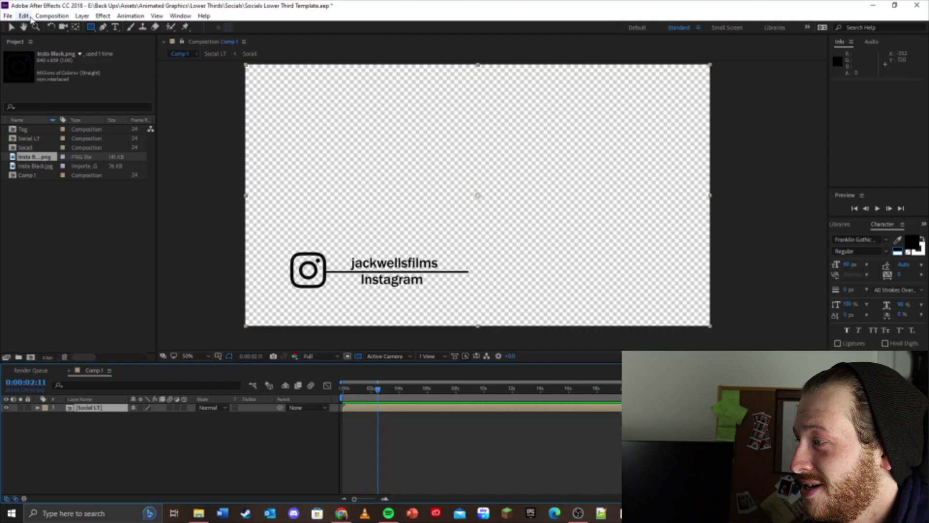
left_click(24, 15)
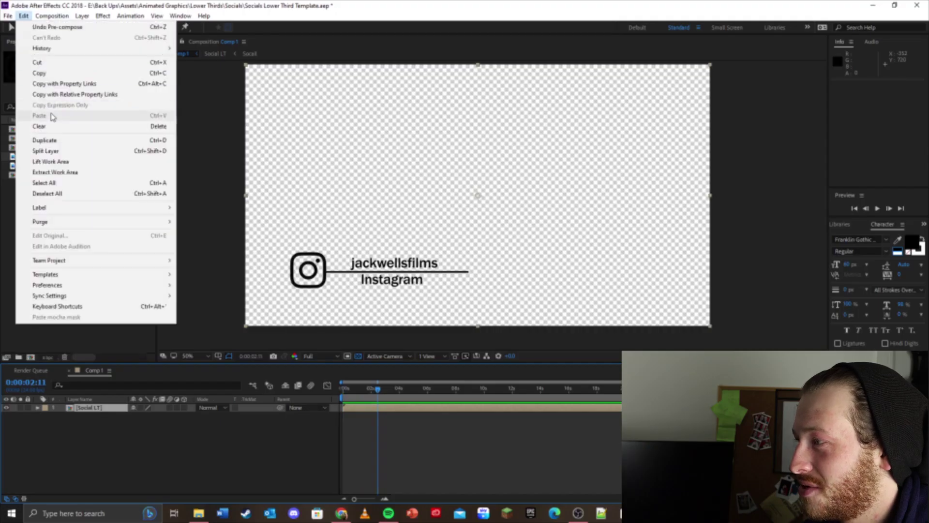
left_click(54, 139)
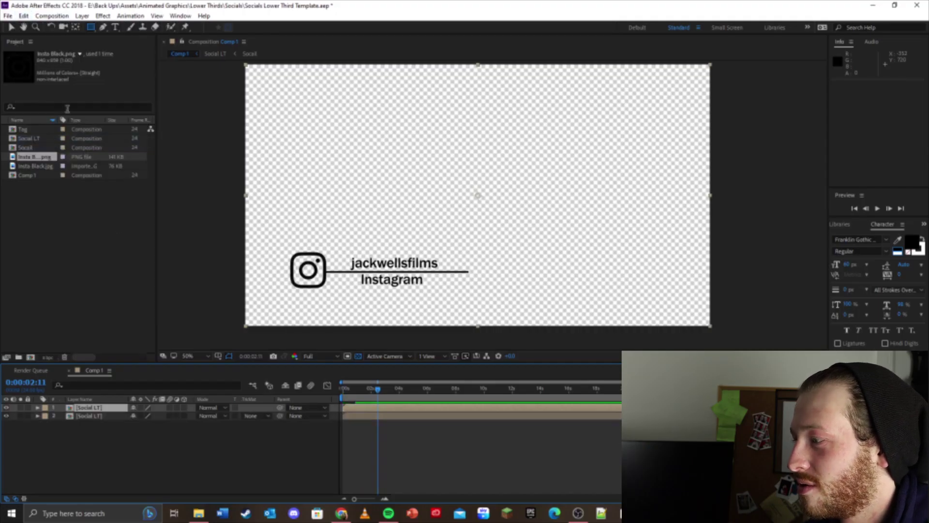
left_click_drag(368, 409, 403, 411)
key("space")
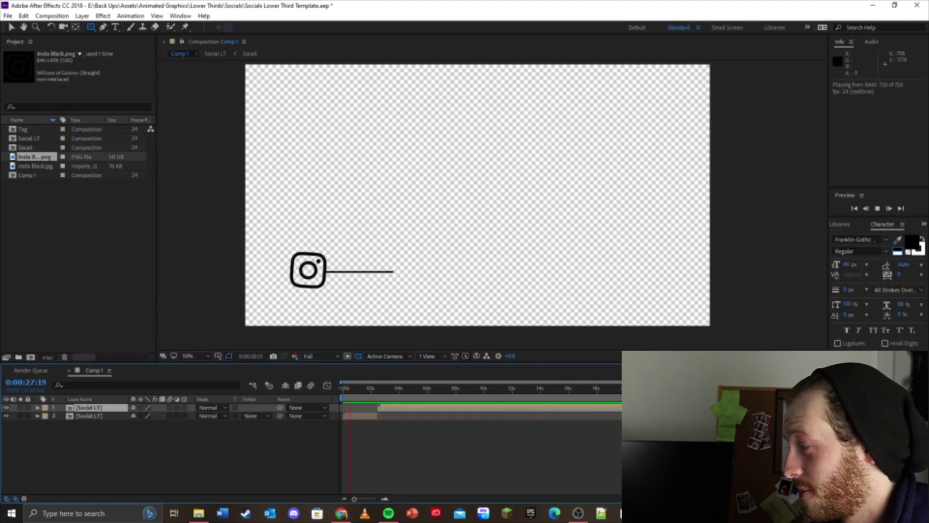
right_click(402, 410)
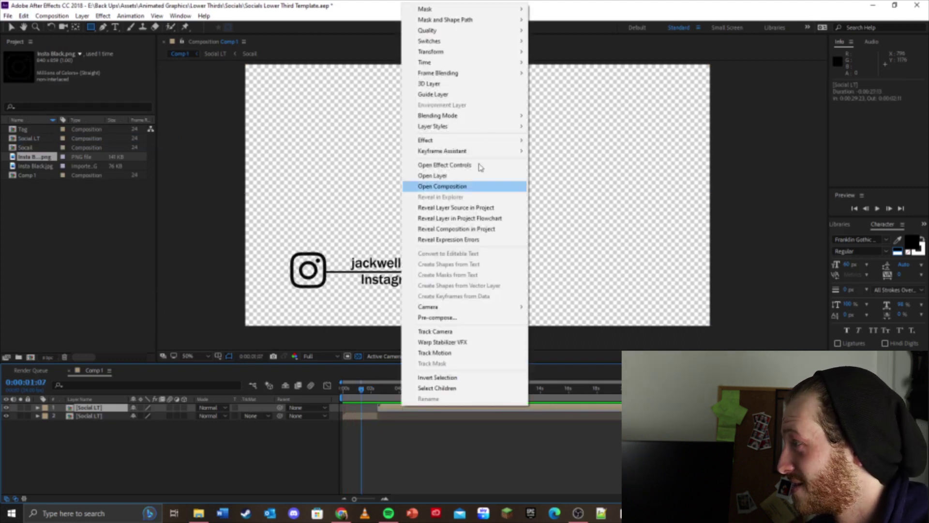
mouse_move(445, 65)
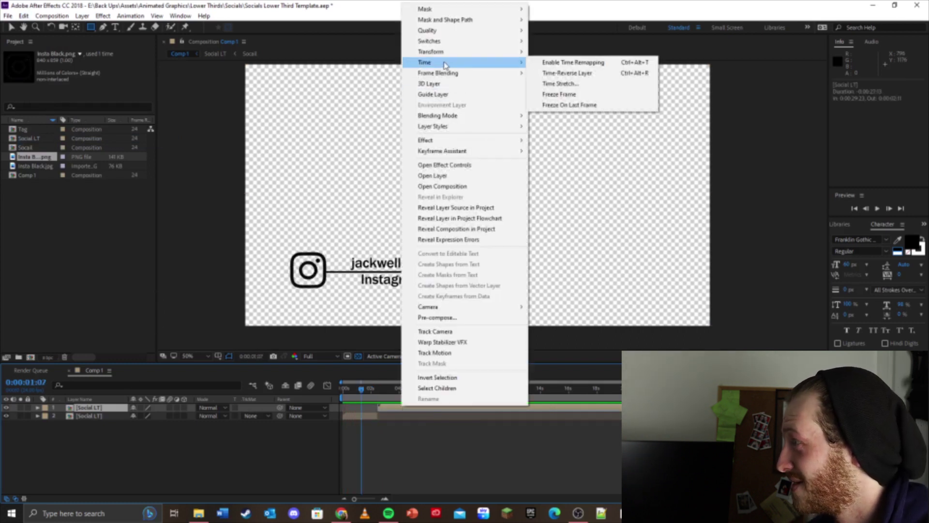
left_click(591, 74)
key("space")
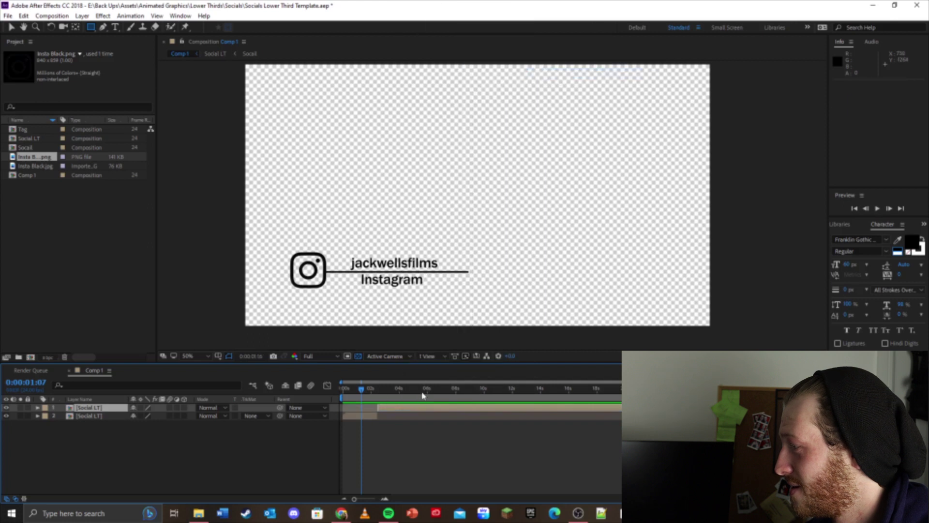
key("alt+Tab")
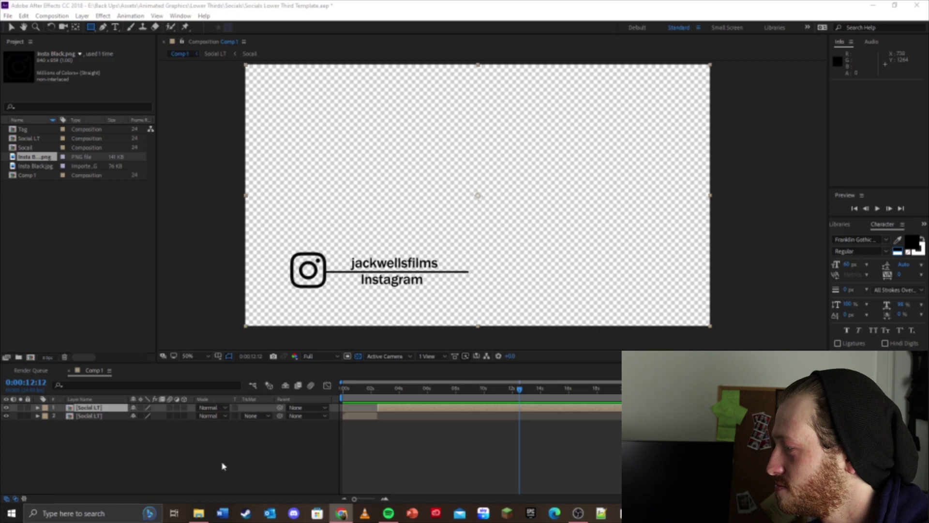
left_click(394, 411)
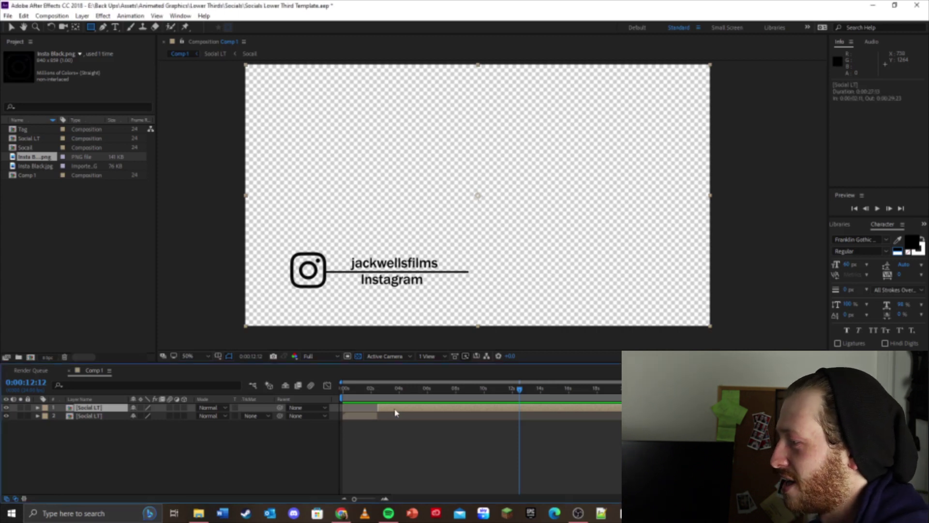
key("Delete")
left_click(96, 408)
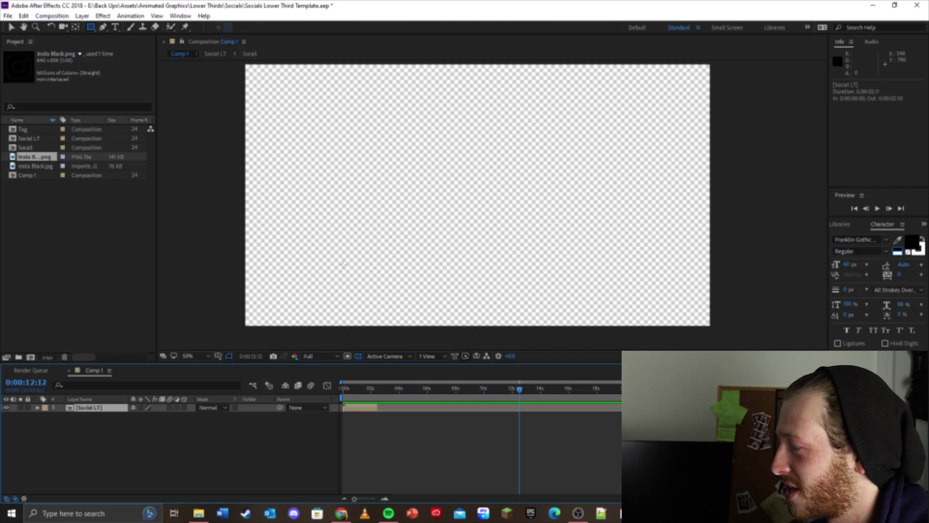
Duplicate the Social LT layer and time-reverse the copy.
left_click_drag(397, 388, 298, 392)
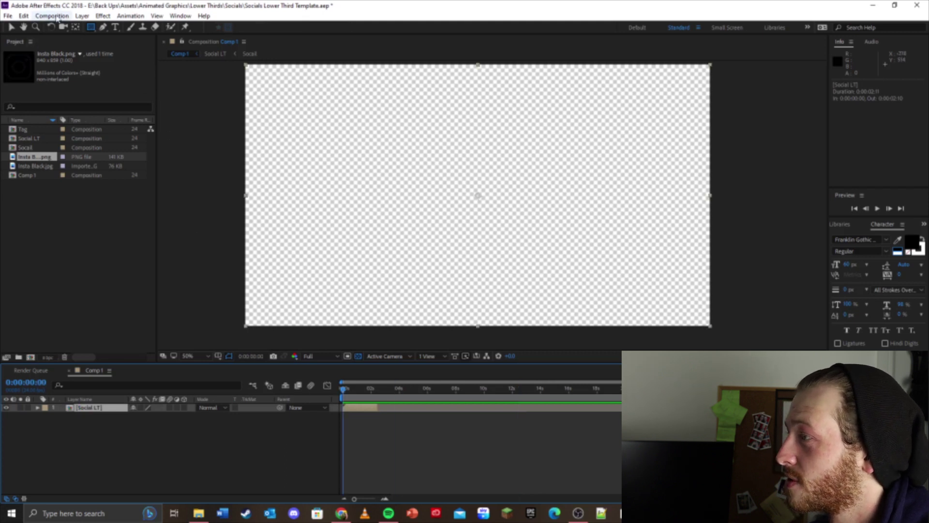
left_click(83, 16)
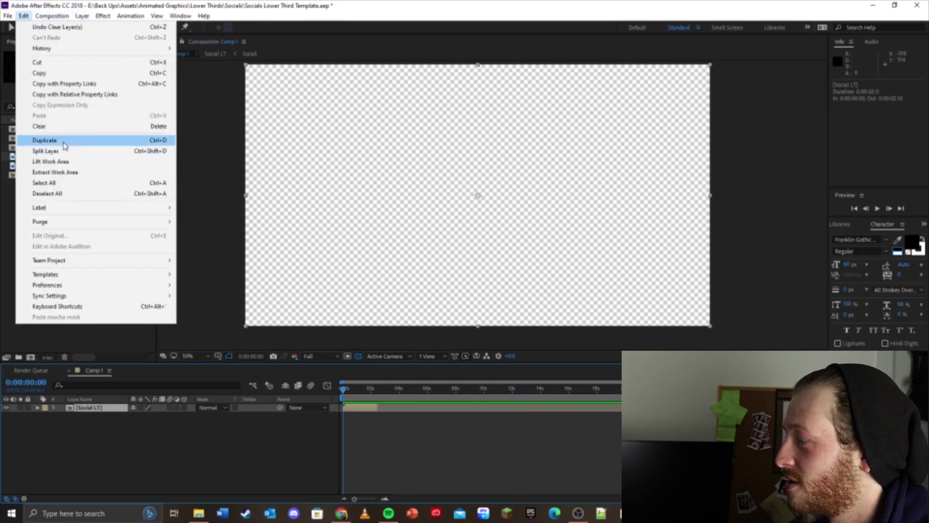
left_click(65, 142)
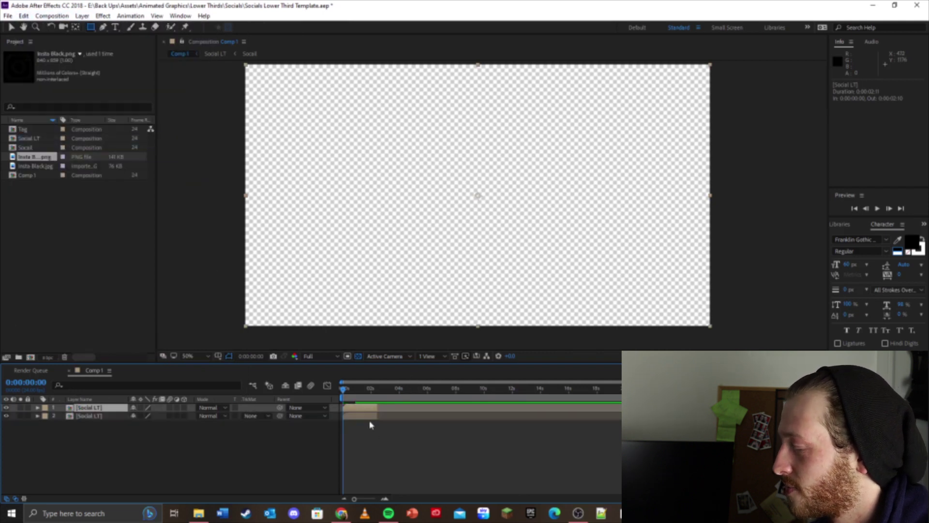
right_click(358, 411)
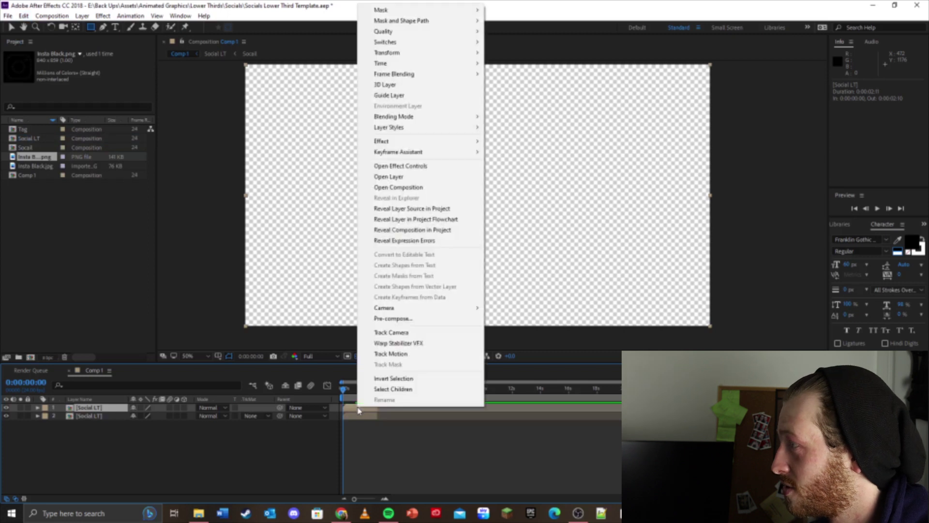
mouse_move(409, 63)
left_click(527, 64)
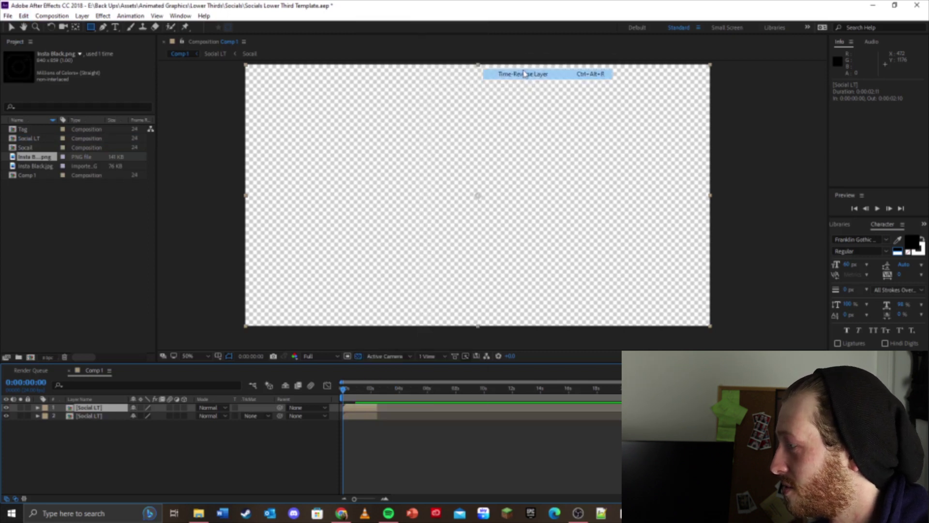
Move the reversed copy to start after the original and preview the result.
left_click_drag(362, 411, 397, 408)
key("space")
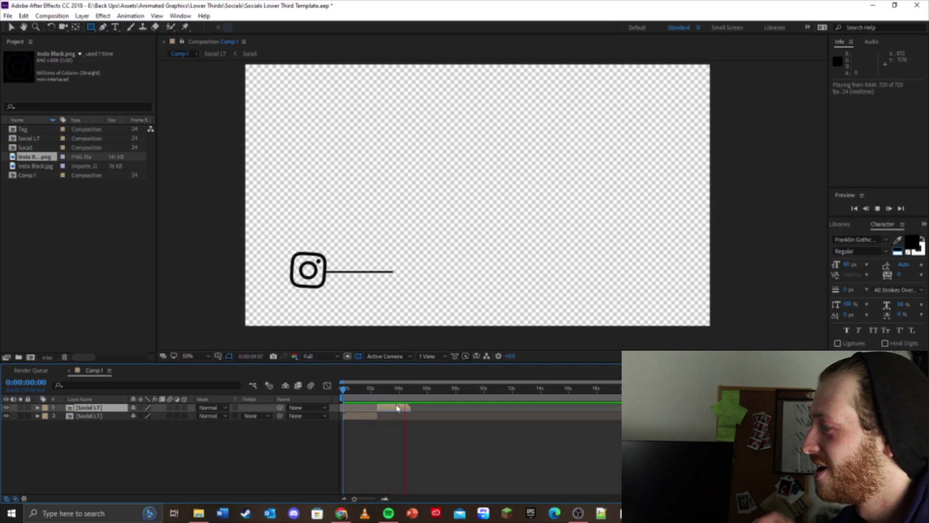
key("space")
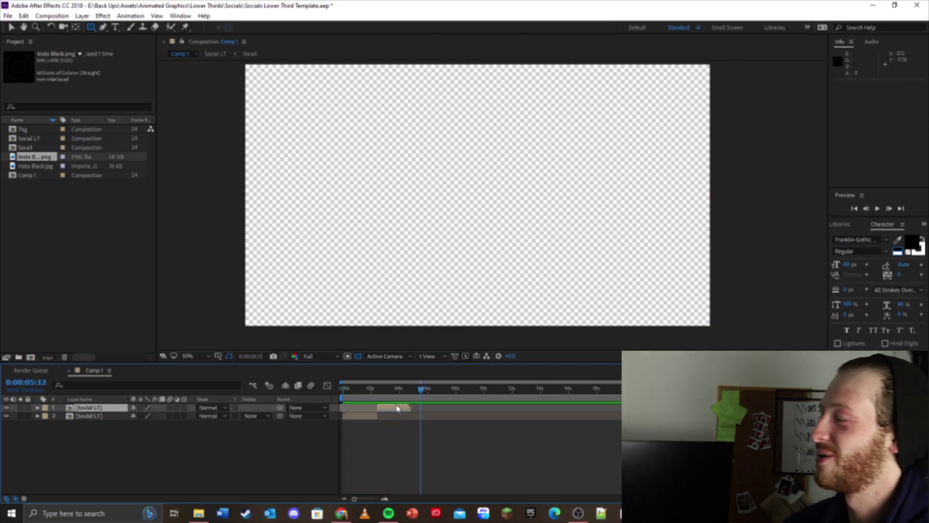
key("Home")
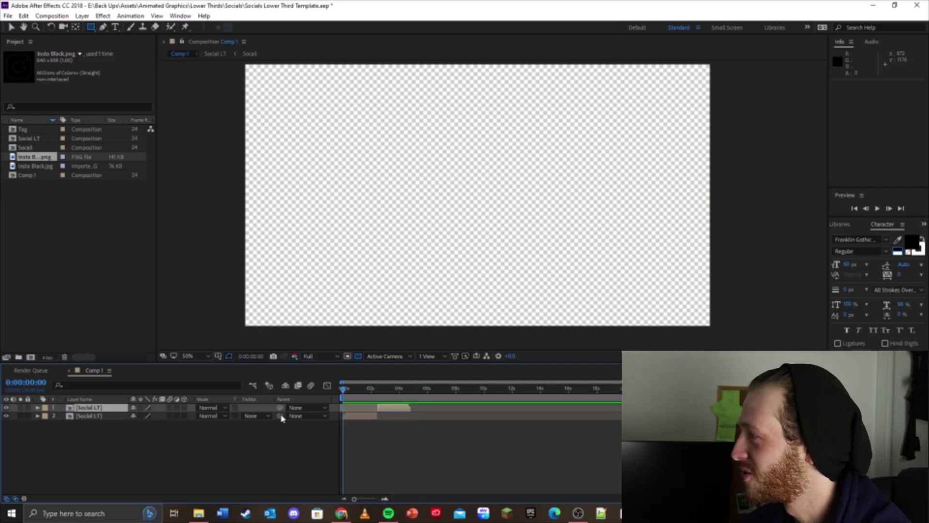
Play the lower third in a maximized viewer, then scrub between about 8 and 1 seconds.
key("grave")
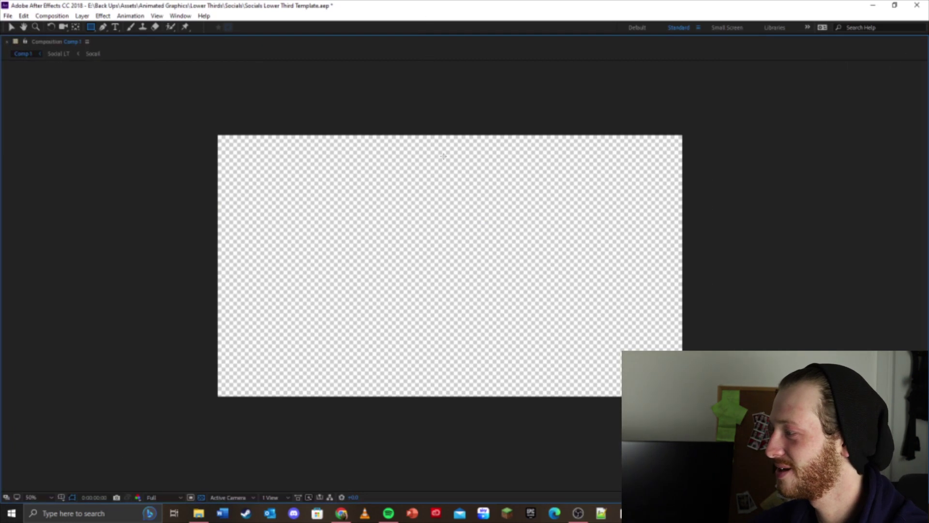
key("space")
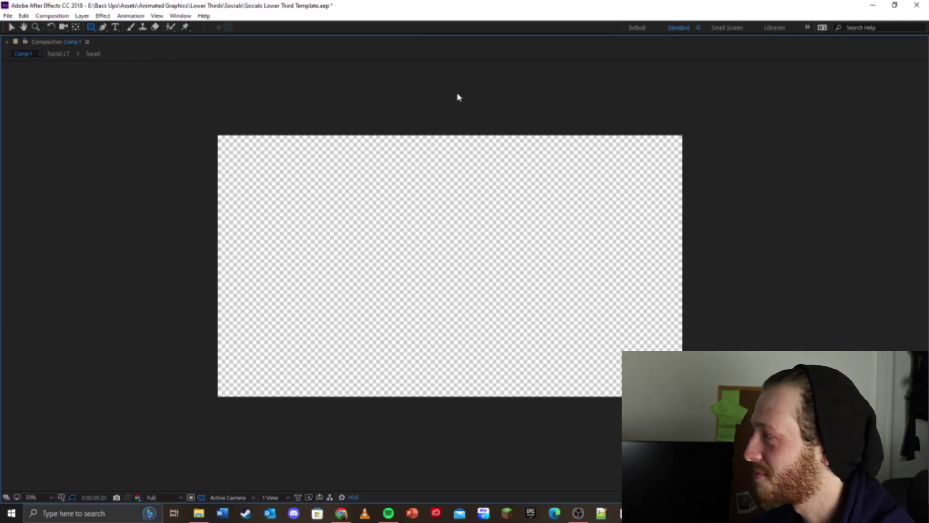
key("grave")
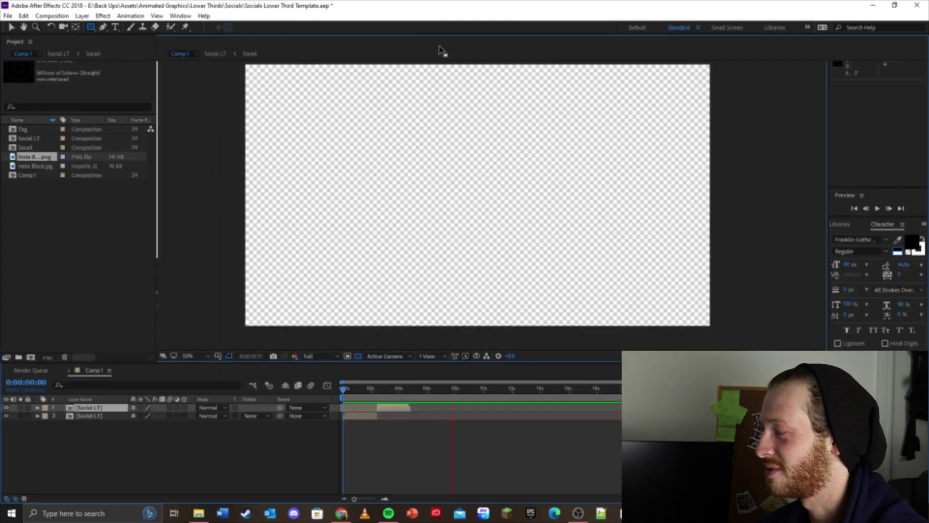
left_click(460, 388)
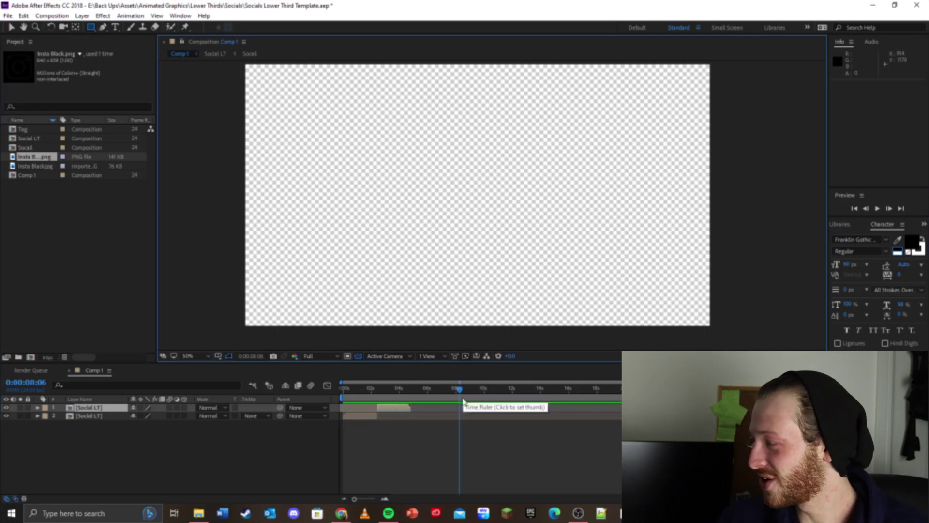
left_click_drag(474, 391, 418, 399)
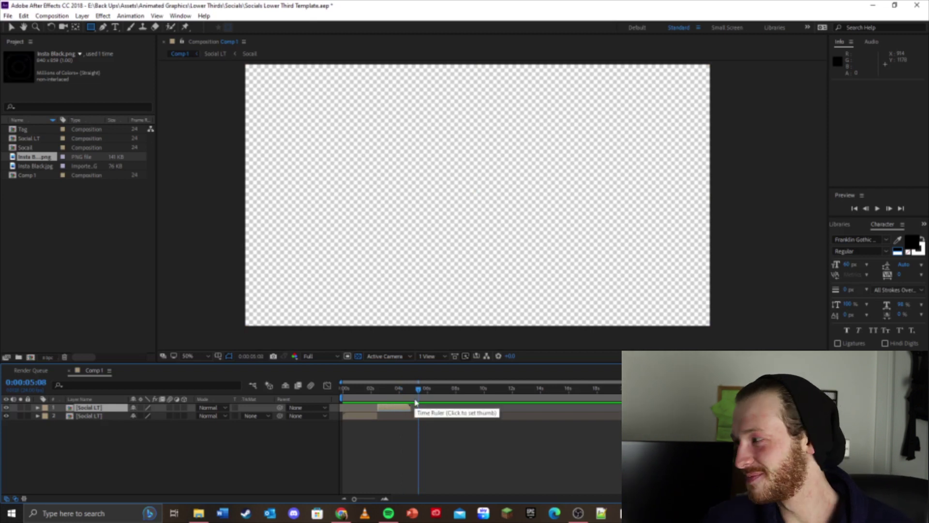